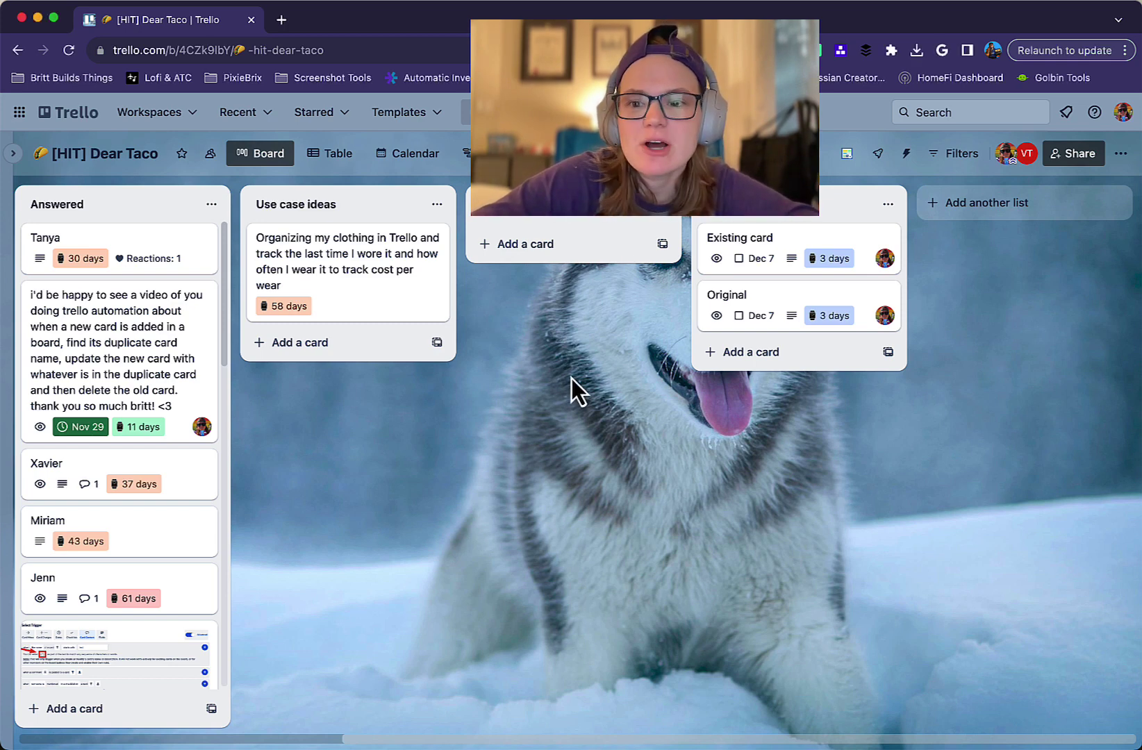
Open Automation > Rules for the [HIT] Dear Taco board and begin creating a new rule
{"action": "left_click", "coordinate": [907, 154]}
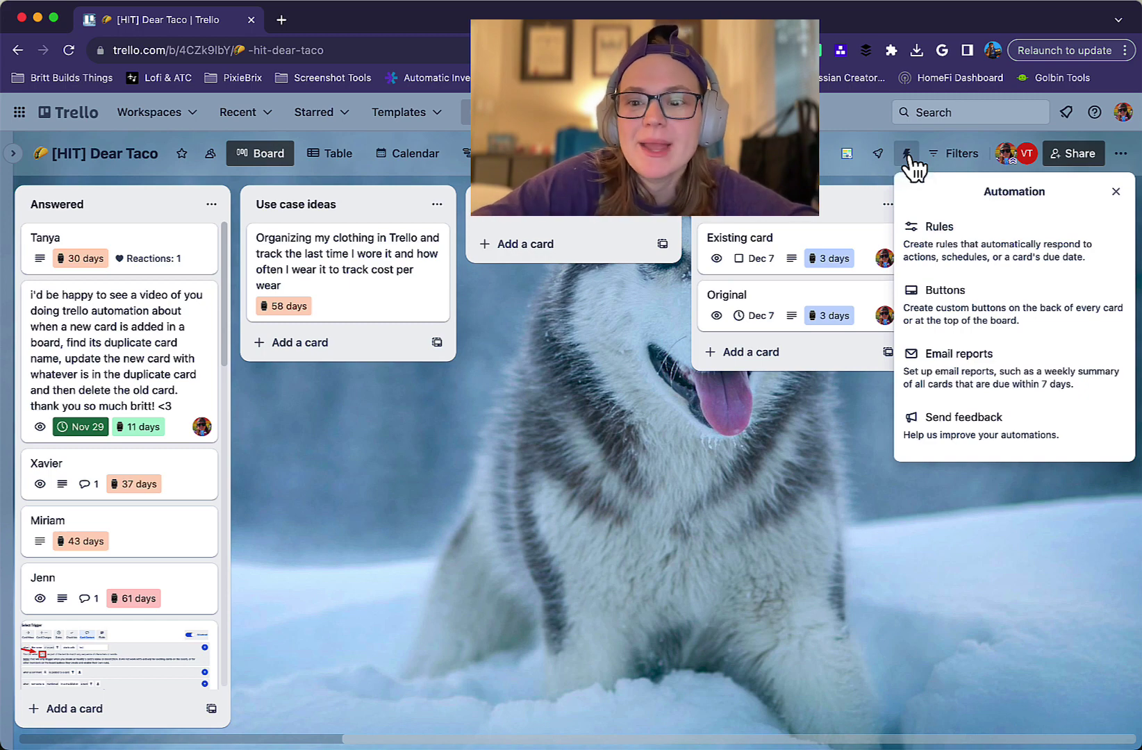
{"action": "left_click", "coordinate": [973, 255]}
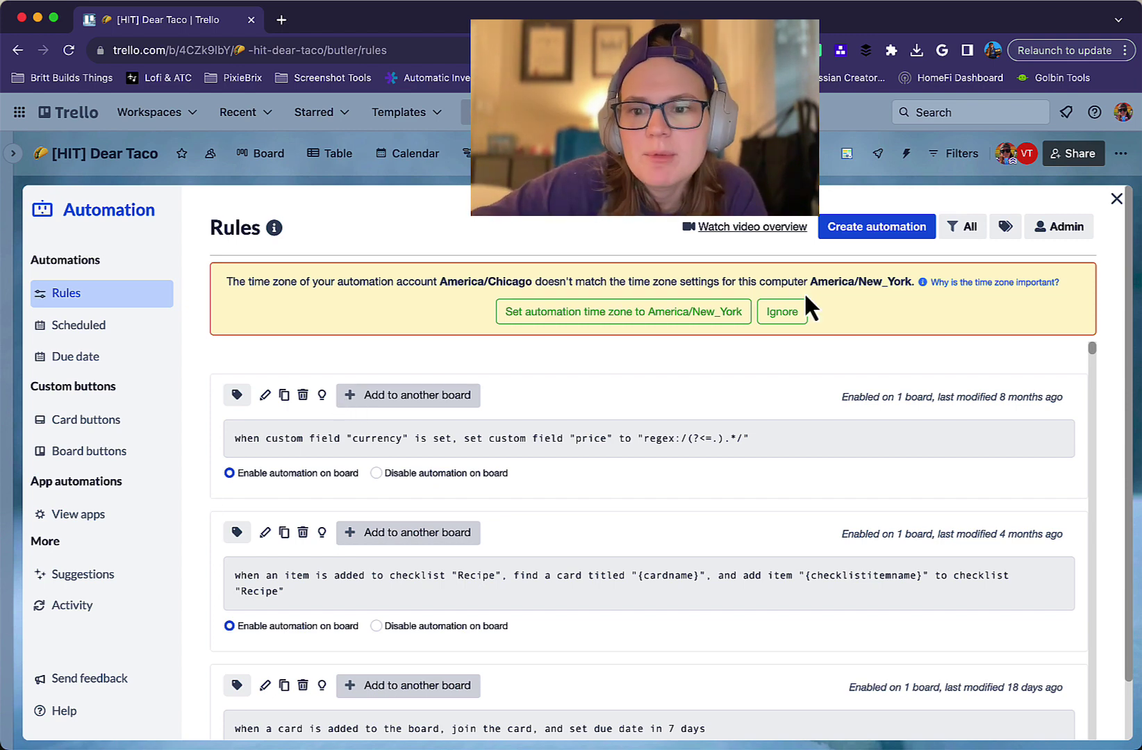
{"action": "left_click", "coordinate": [861, 228]}
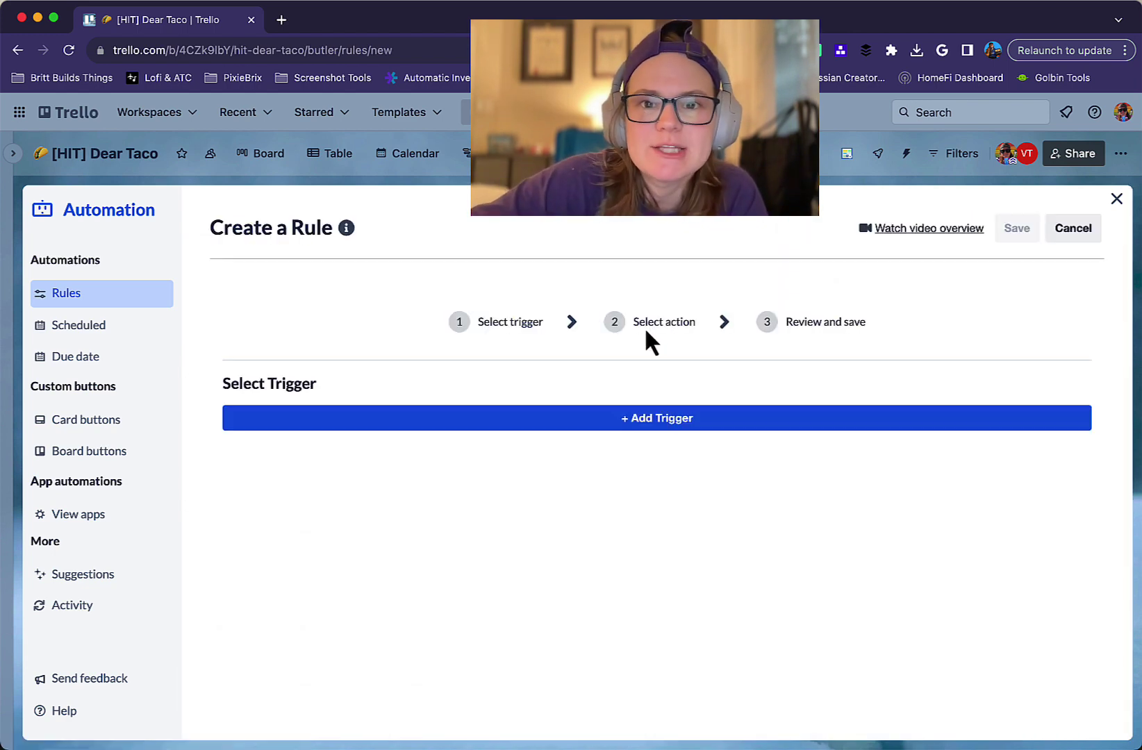
Review the card-move trigger options and filters, then use 'when a card is added to the board'
{"action": "left_click", "coordinate": [423, 419]}
{"action": "scroll", "coordinate": [576, 415], "scroll_direction": "down", "scroll_amount": 2}
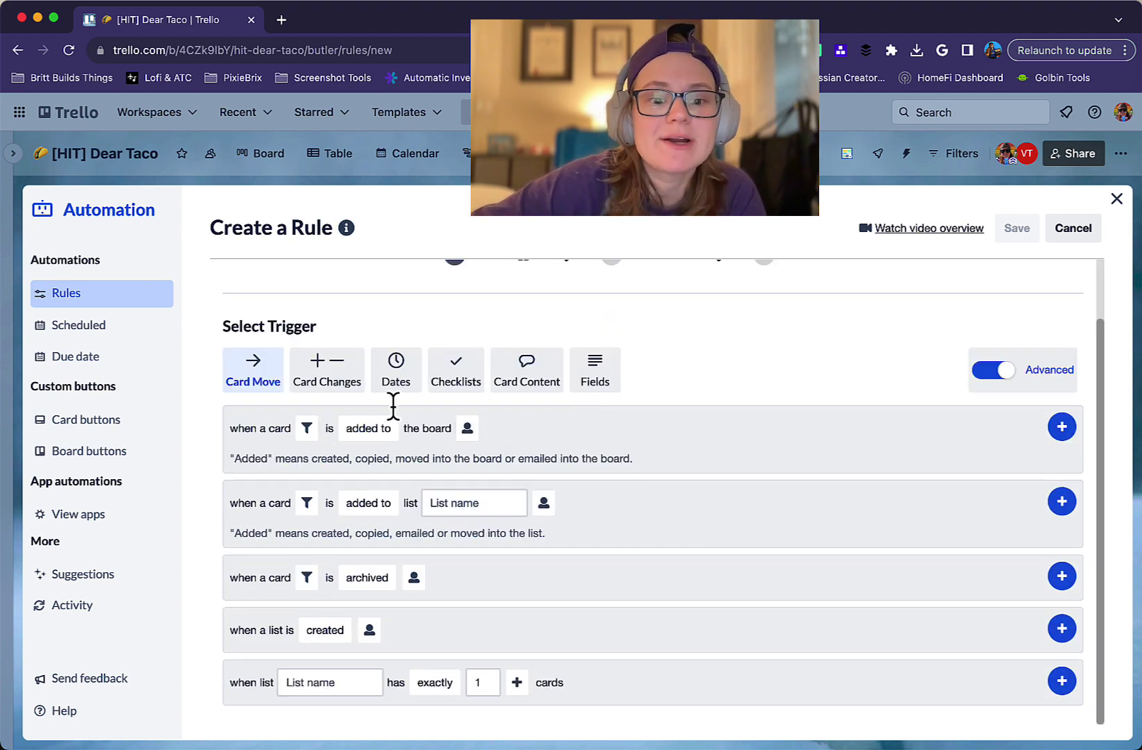
{"action": "left_click", "coordinate": [365, 429]}
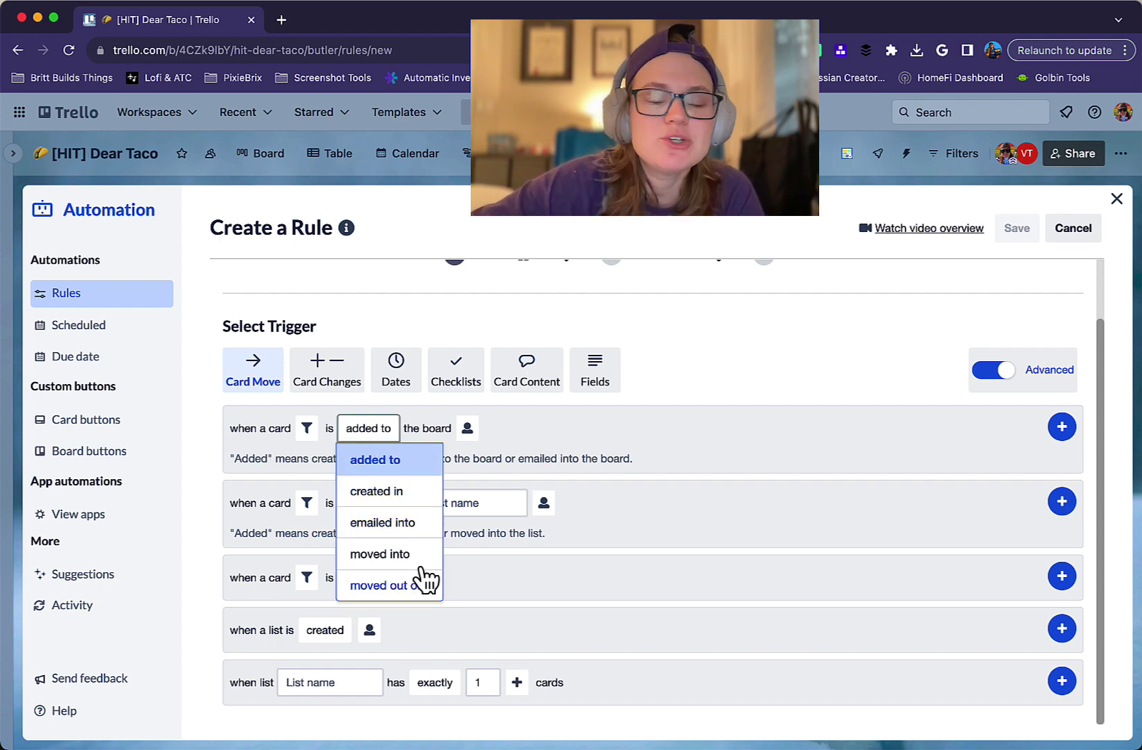
{"action": "left_click", "coordinate": [308, 461]}
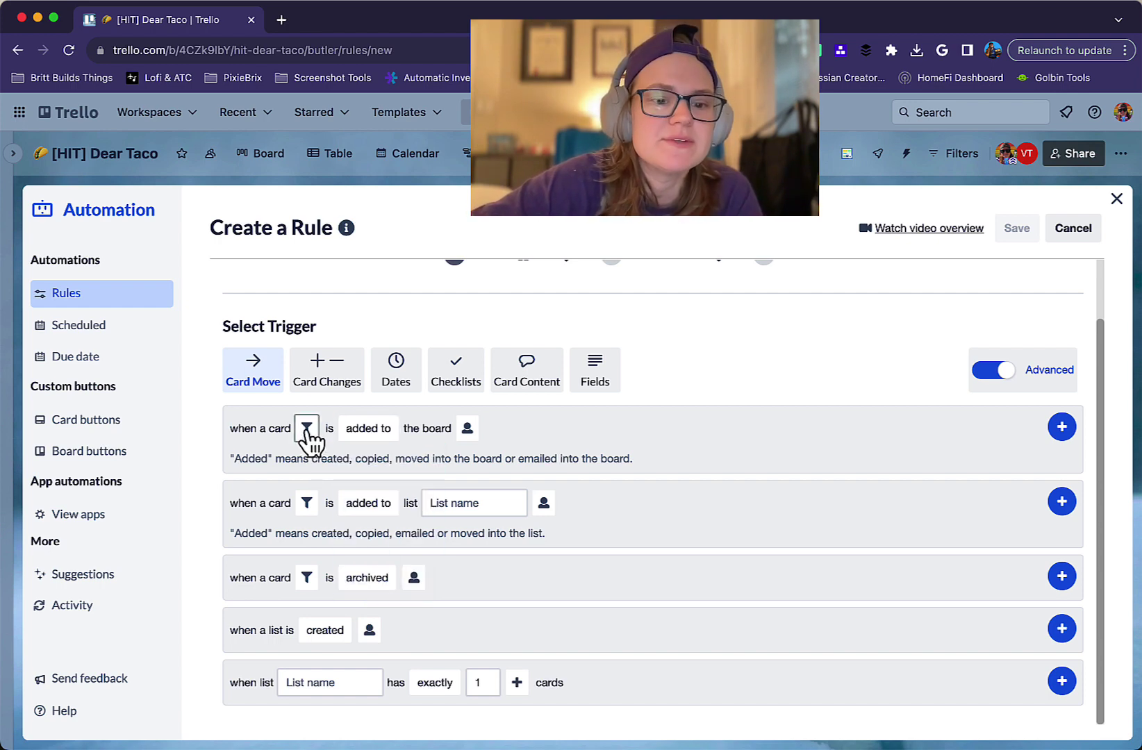
{"action": "left_click", "coordinate": [306, 428]}
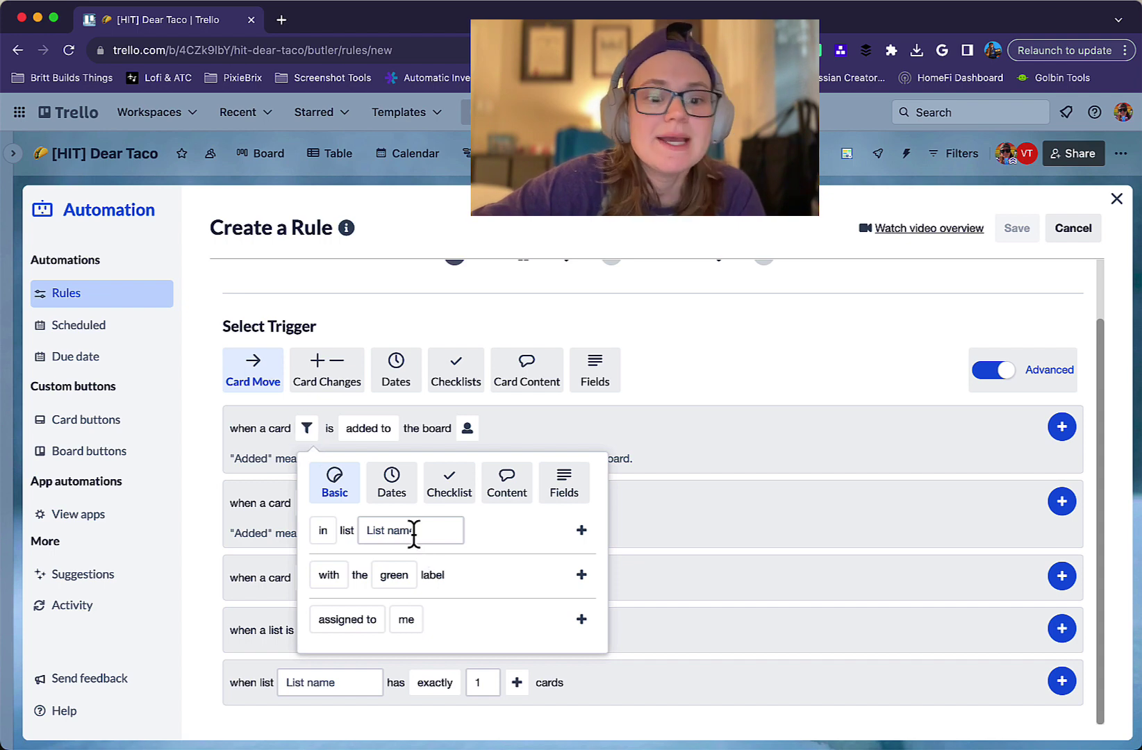
{"action": "left_click", "coordinate": [598, 438]}
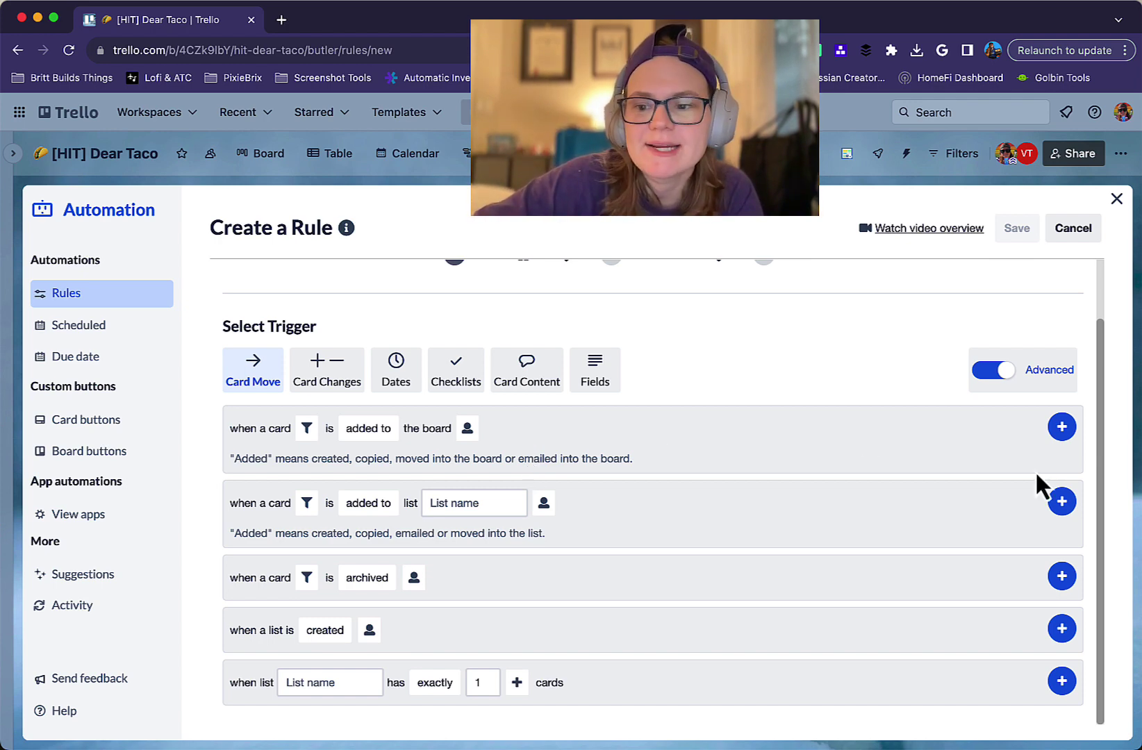
{"action": "left_click", "coordinate": [1053, 429]}
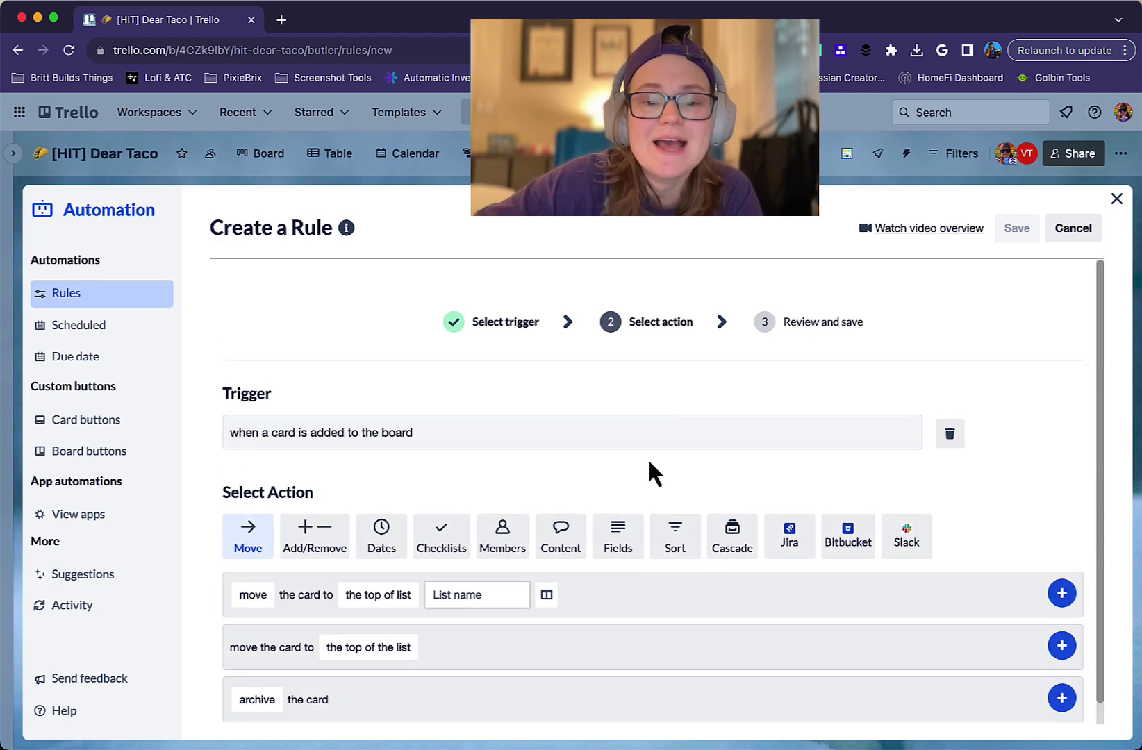
Browse the Members actions without adding one, then switch to the Dates actions
{"action": "scroll", "coordinate": [653, 475], "scroll_direction": "down", "scroll_amount": 1}
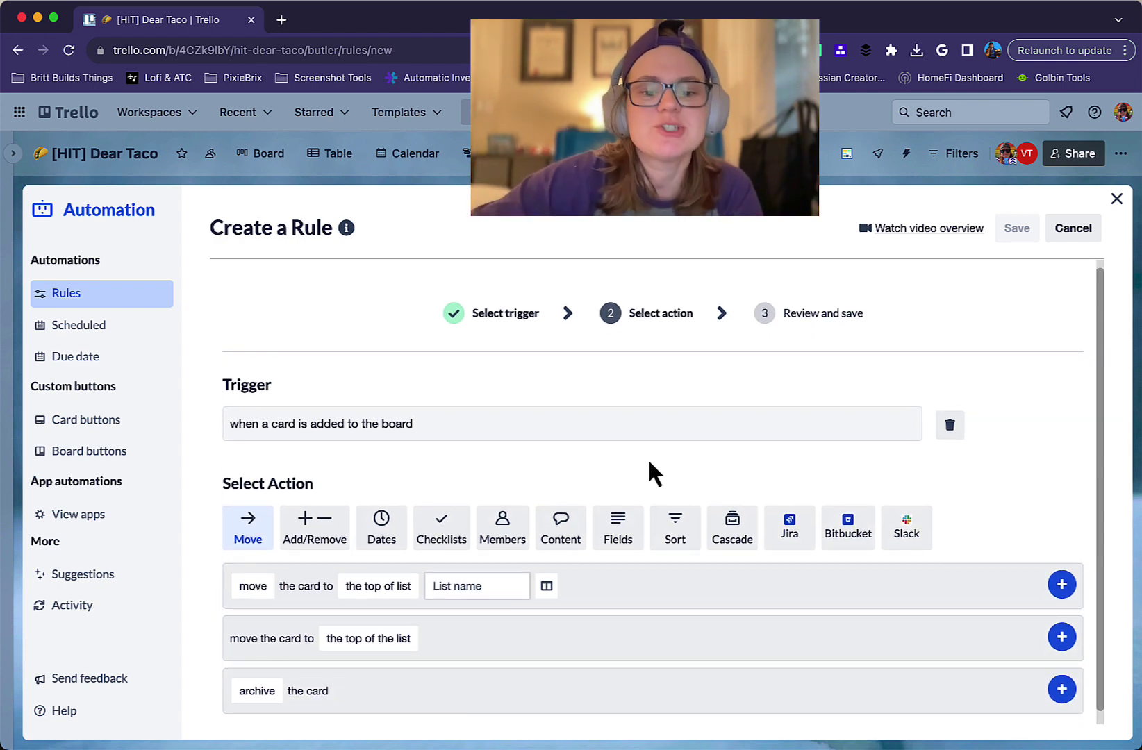
{"action": "scroll", "coordinate": [647, 458], "scroll_direction": "down", "scroll_amount": 1}
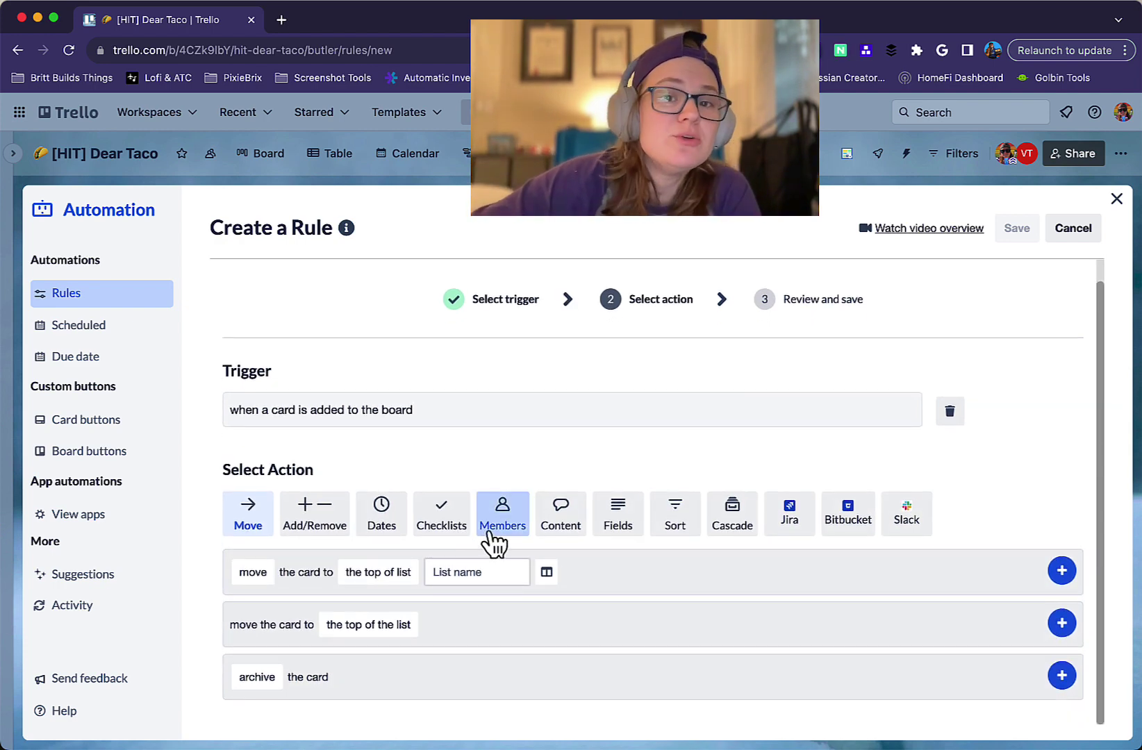
{"action": "left_click", "coordinate": [489, 533]}
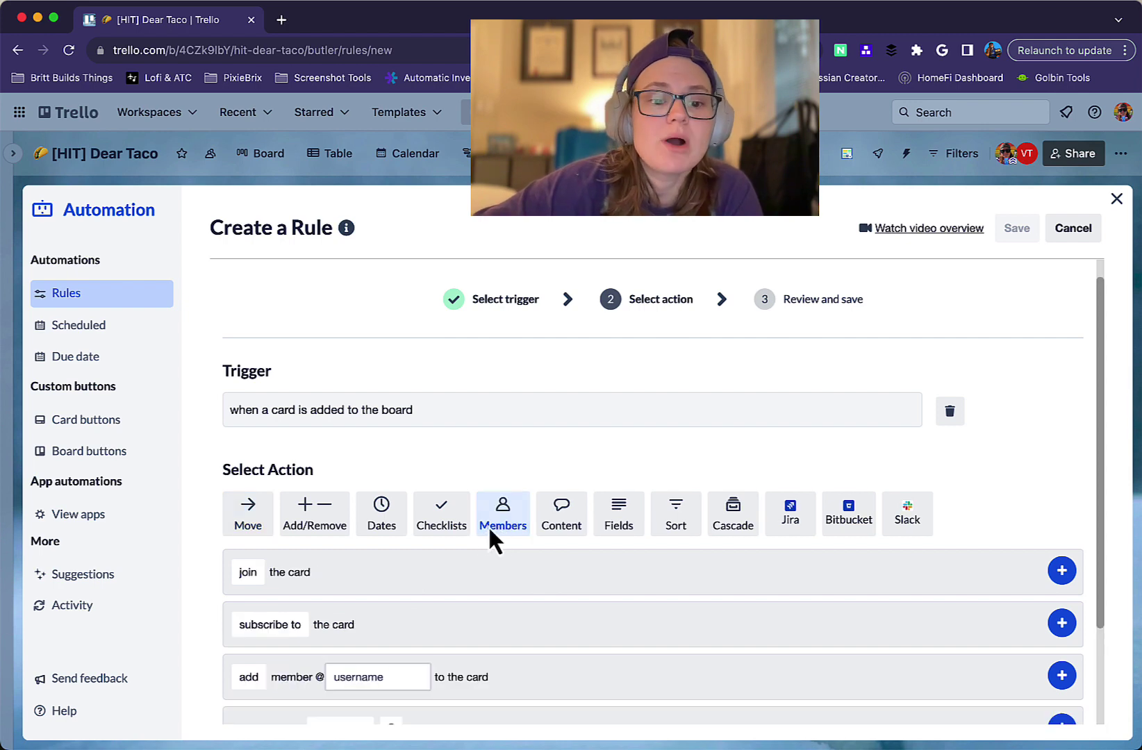
{"action": "scroll", "coordinate": [416, 636], "scroll_direction": "down", "scroll_amount": 2}
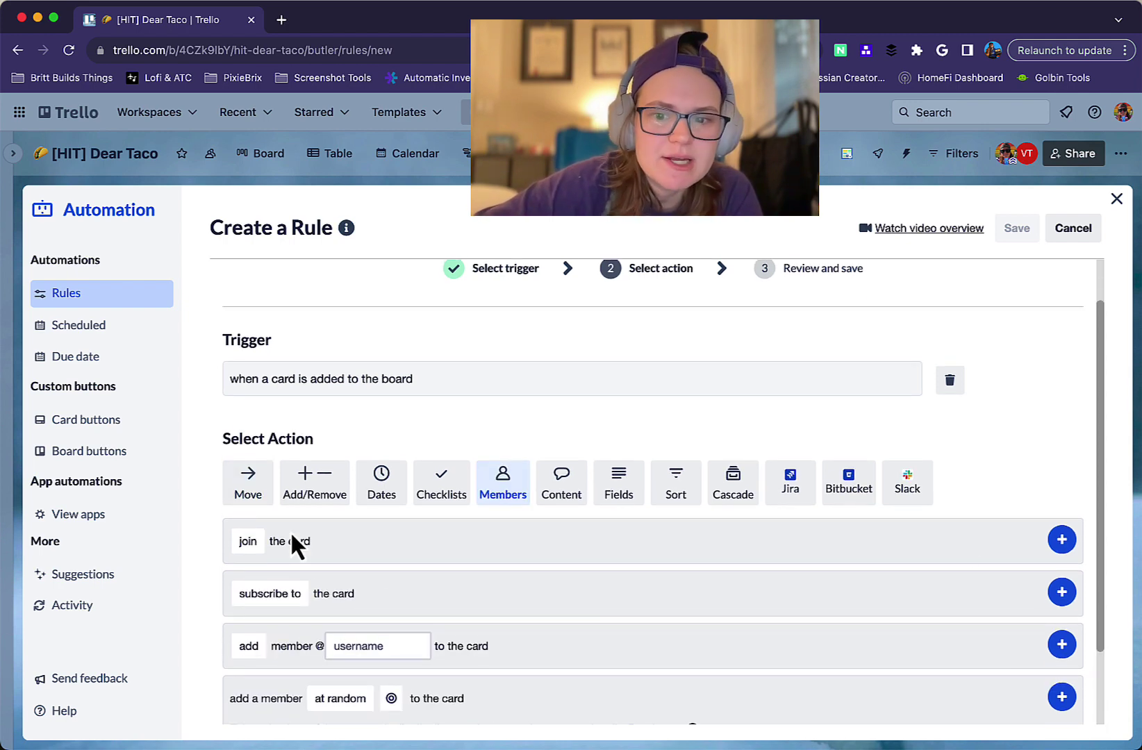
{"action": "left_click", "coordinate": [368, 656]}
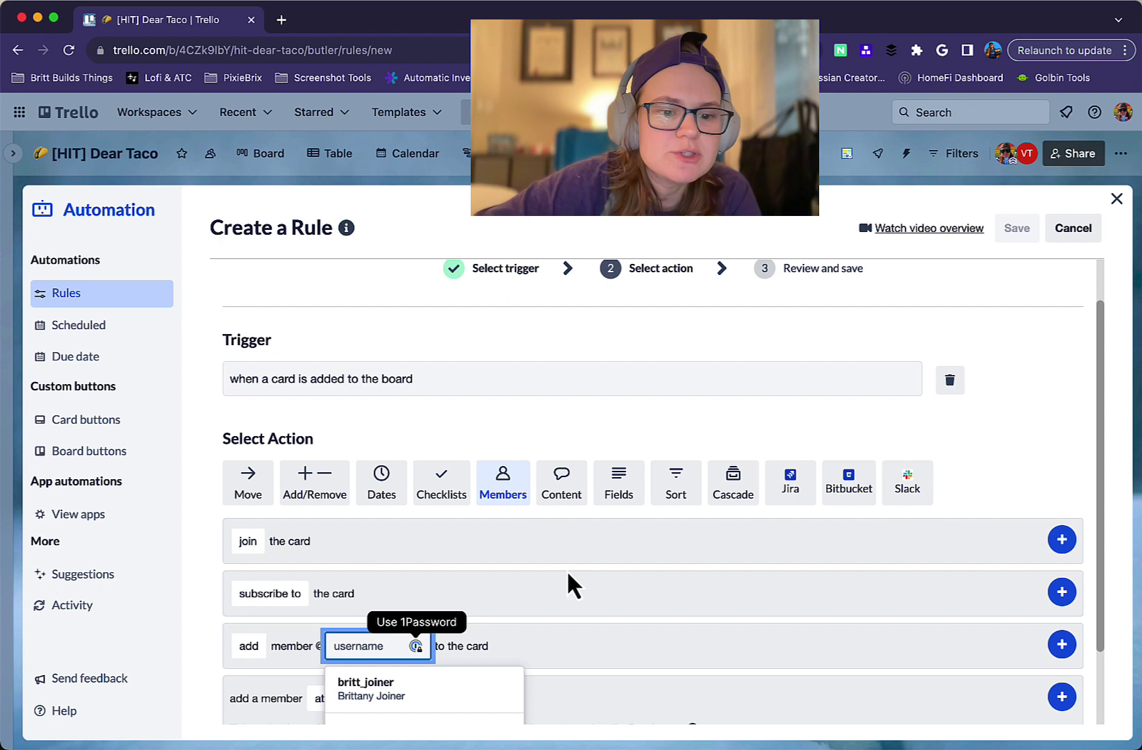
{"action": "scroll", "coordinate": [568, 575], "scroll_direction": "down", "scroll_amount": 3}
{"action": "left_click", "coordinate": [591, 522]}
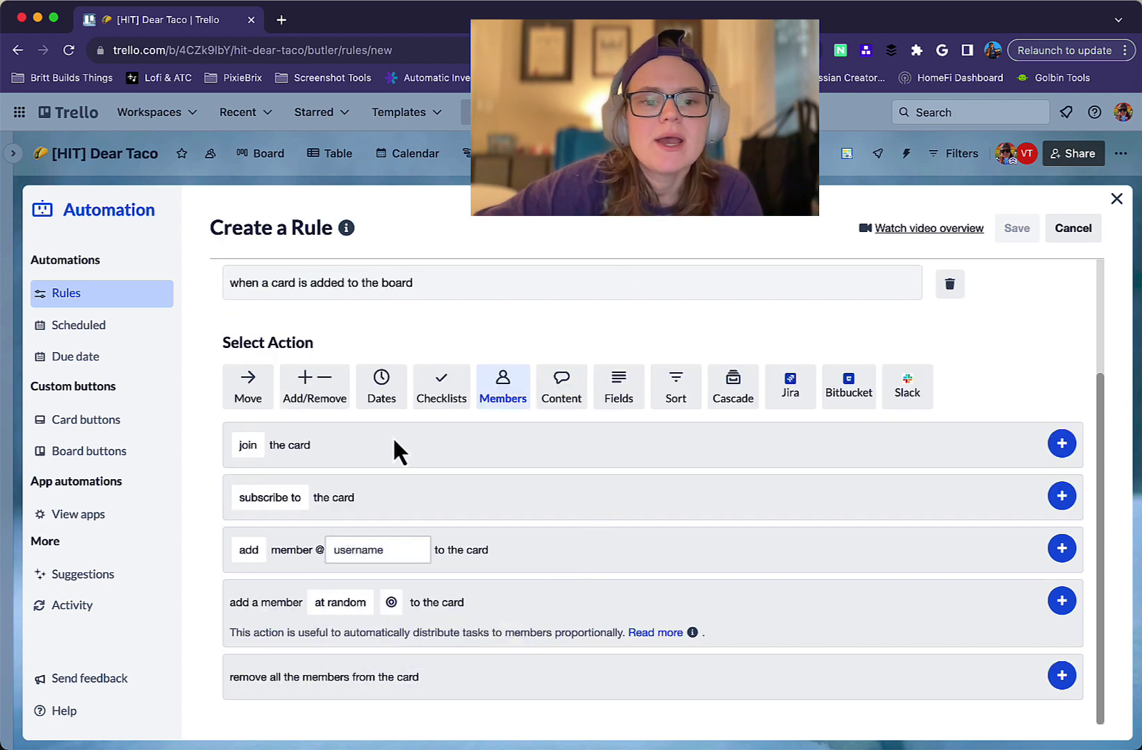
{"action": "left_click", "coordinate": [393, 396]}
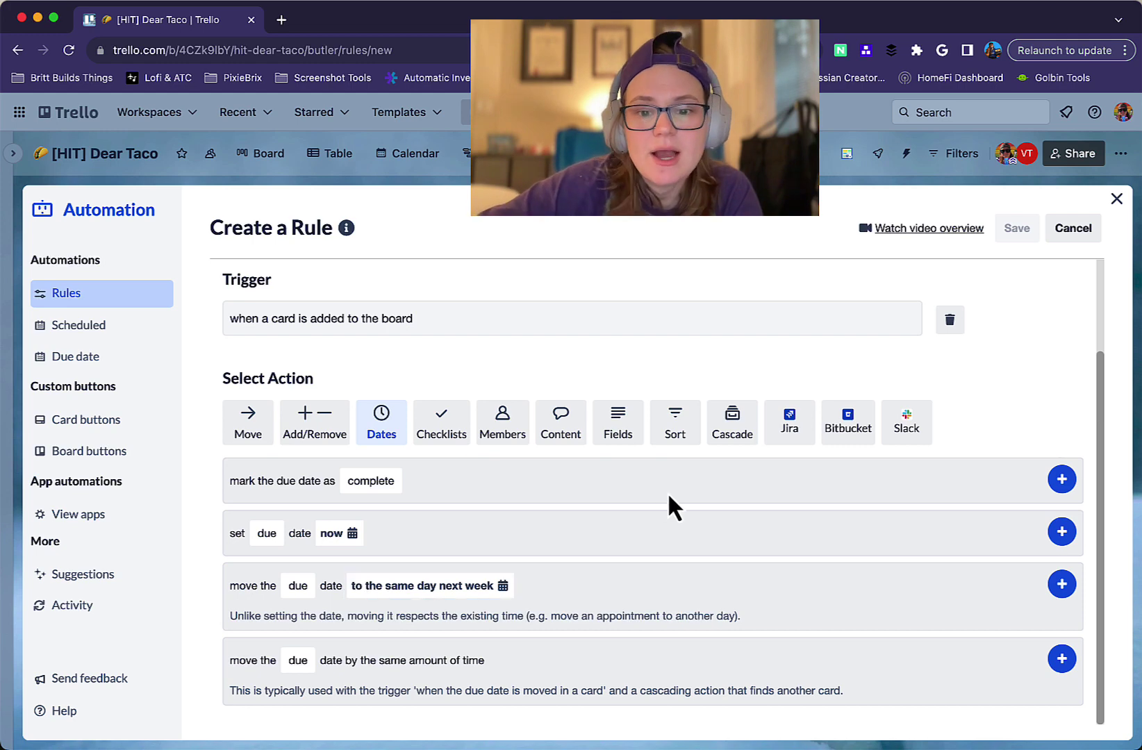
In the Content actions, set the notification e-mail subject to '{cardname} was added to {cardboard}'
{"action": "left_click", "coordinate": [580, 426]}
{"action": "scroll", "coordinate": [599, 511], "scroll_direction": "down", "scroll_amount": 4}
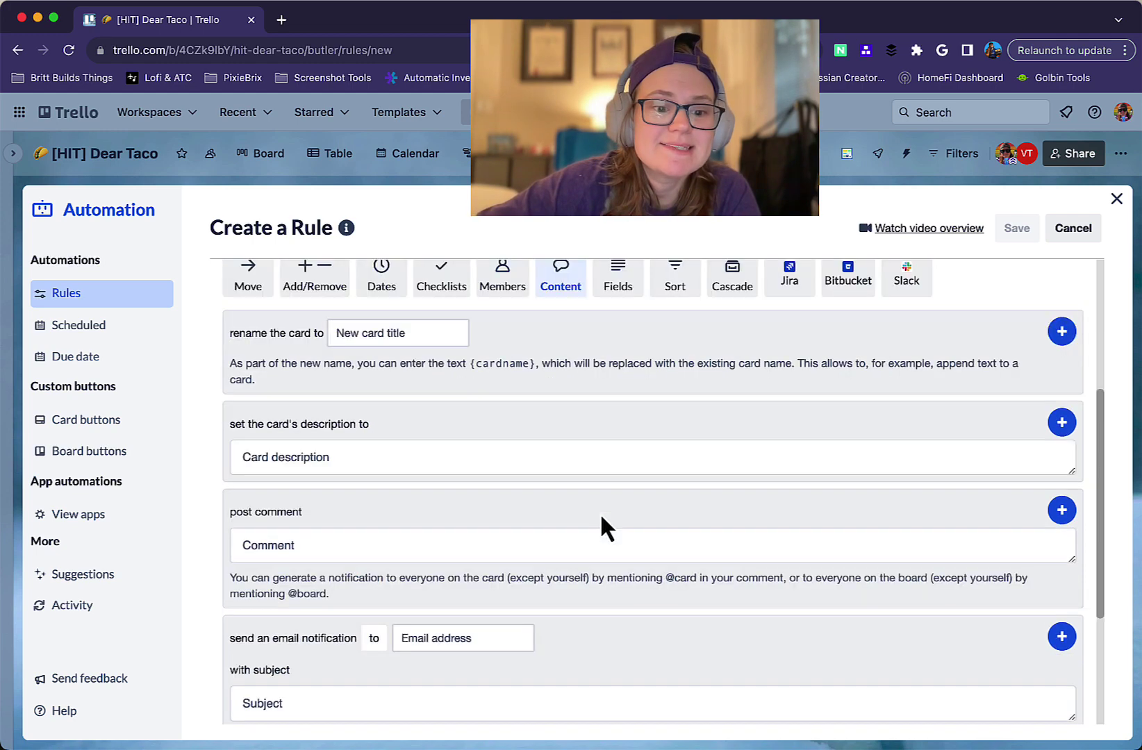
{"action": "left_click", "coordinate": [430, 473]}
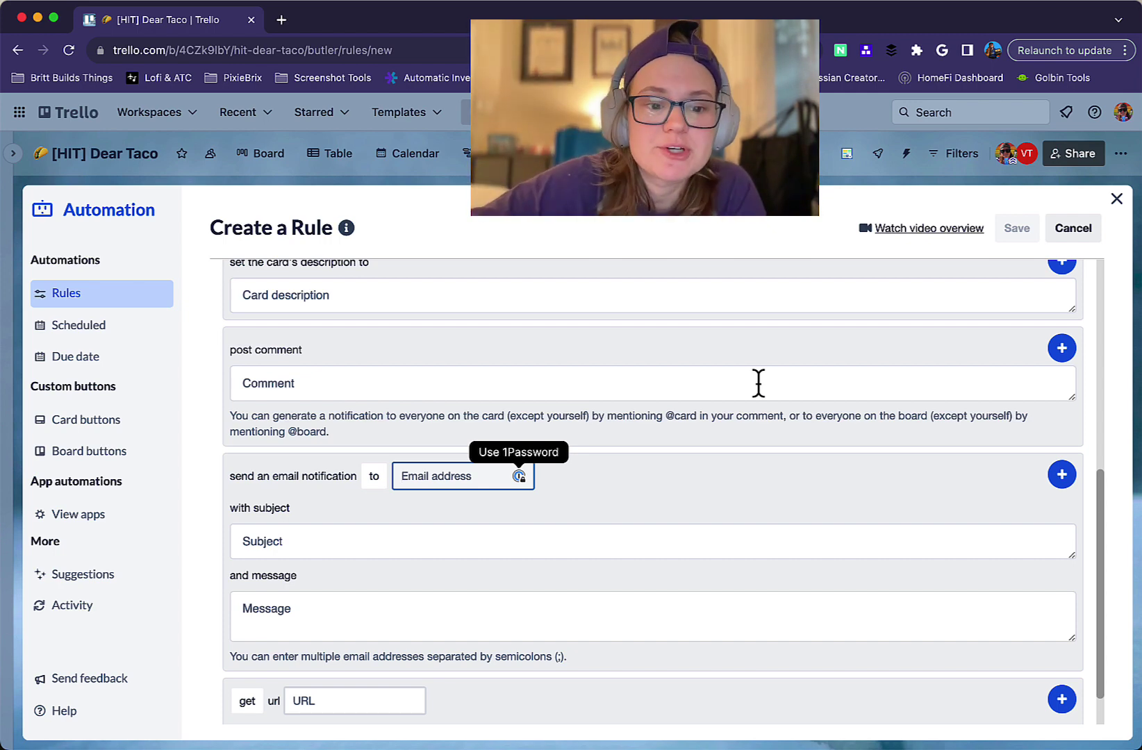
{"action": "scroll", "coordinate": [701, 424], "scroll_direction": "down", "scroll_amount": 1}
{"action": "left_click", "coordinate": [547, 499]}
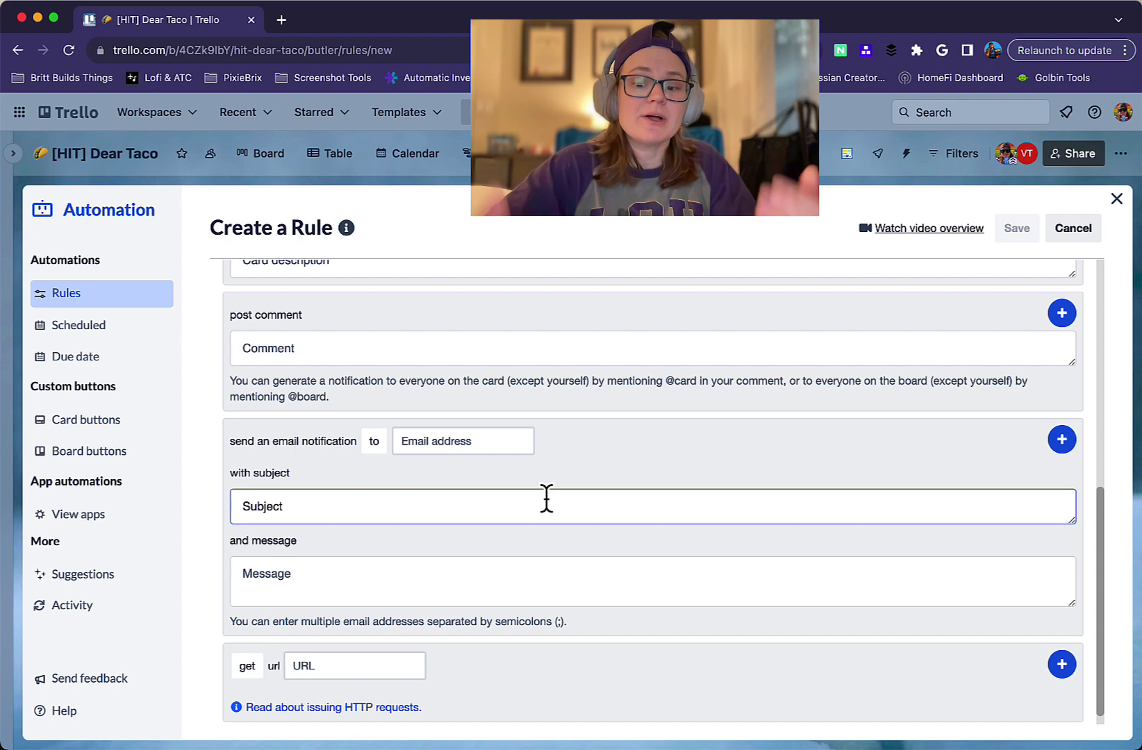
{"action": "type", "text": "{cardname"}
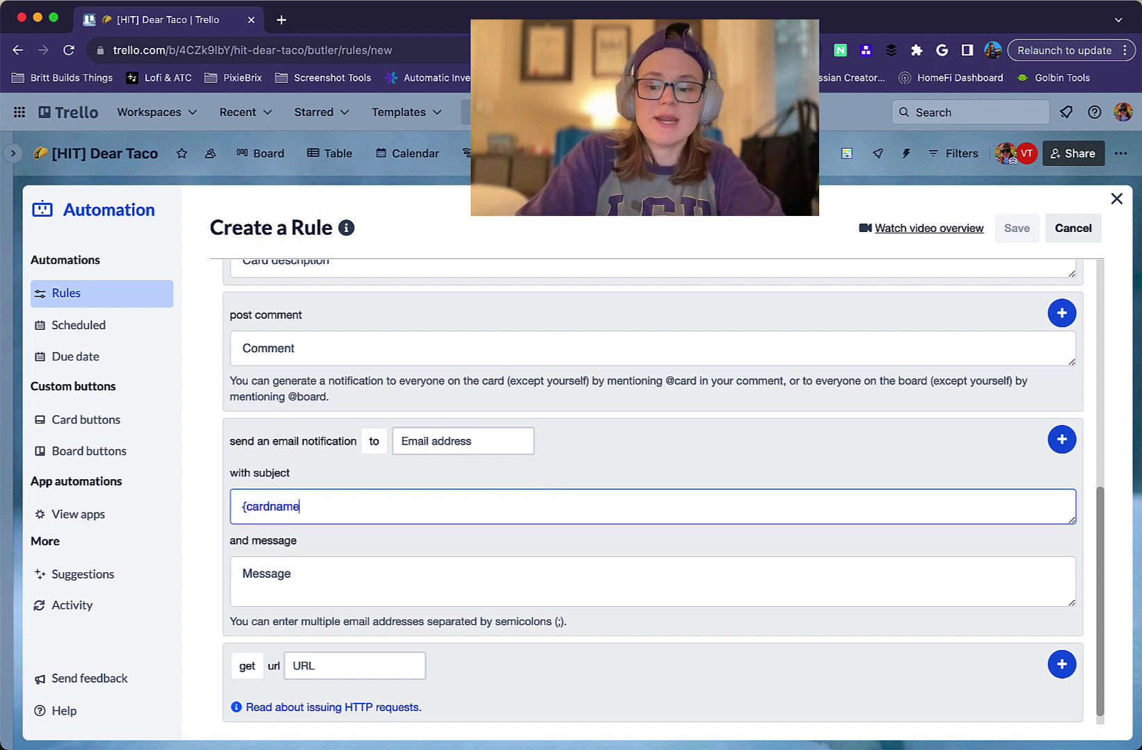
{"action": "type", "text": "} was added to "}
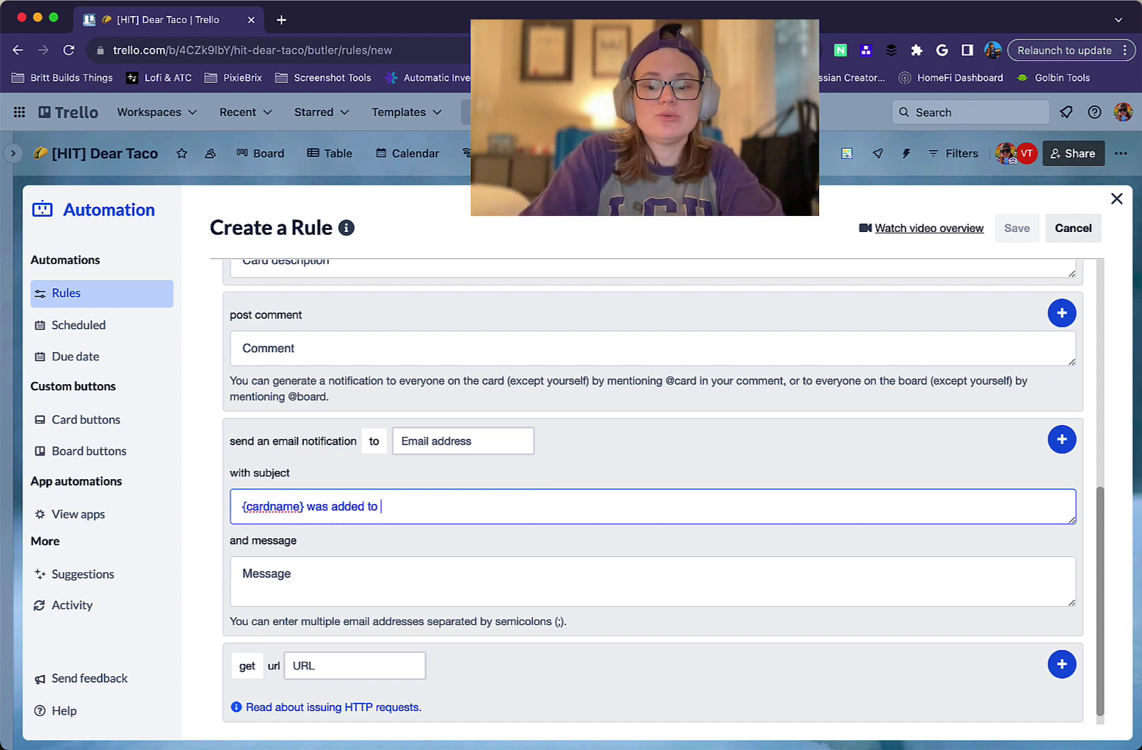
{"action": "type", "text": "{cardboard}"}
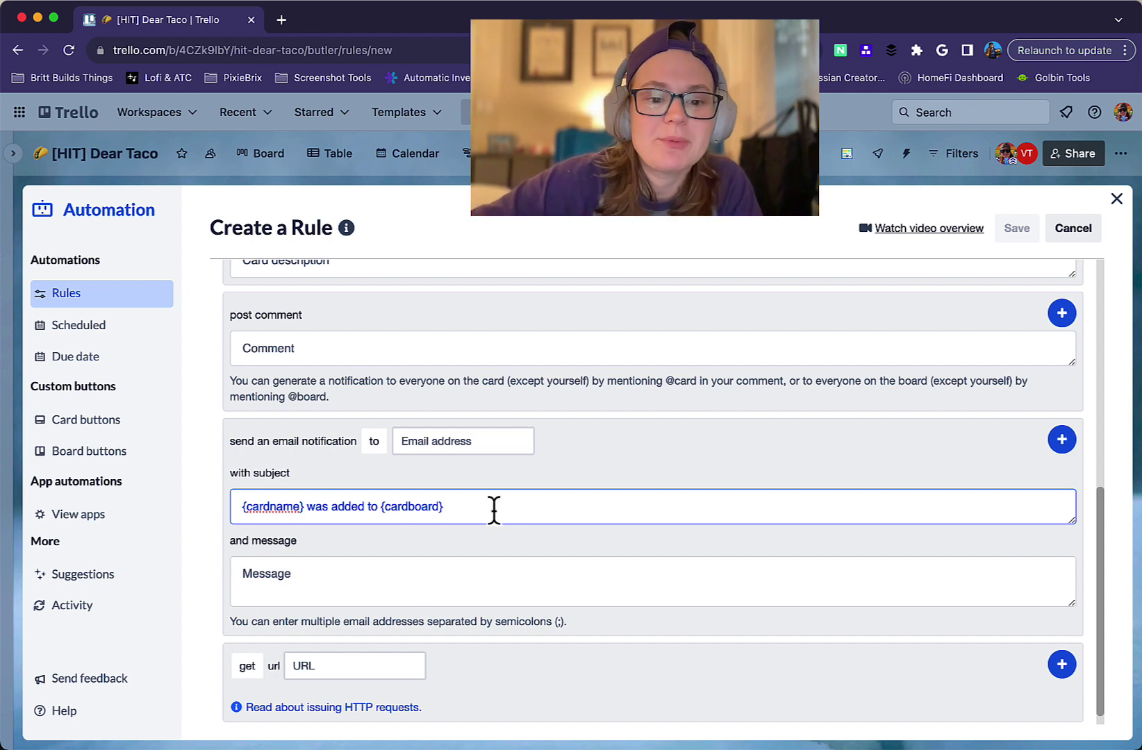
Enter '{cardlink}' as the e-mail message and scroll through the remaining Content actions
{"action": "left_click", "coordinate": [325, 557]}
{"action": "type", "text": "{cardli"}
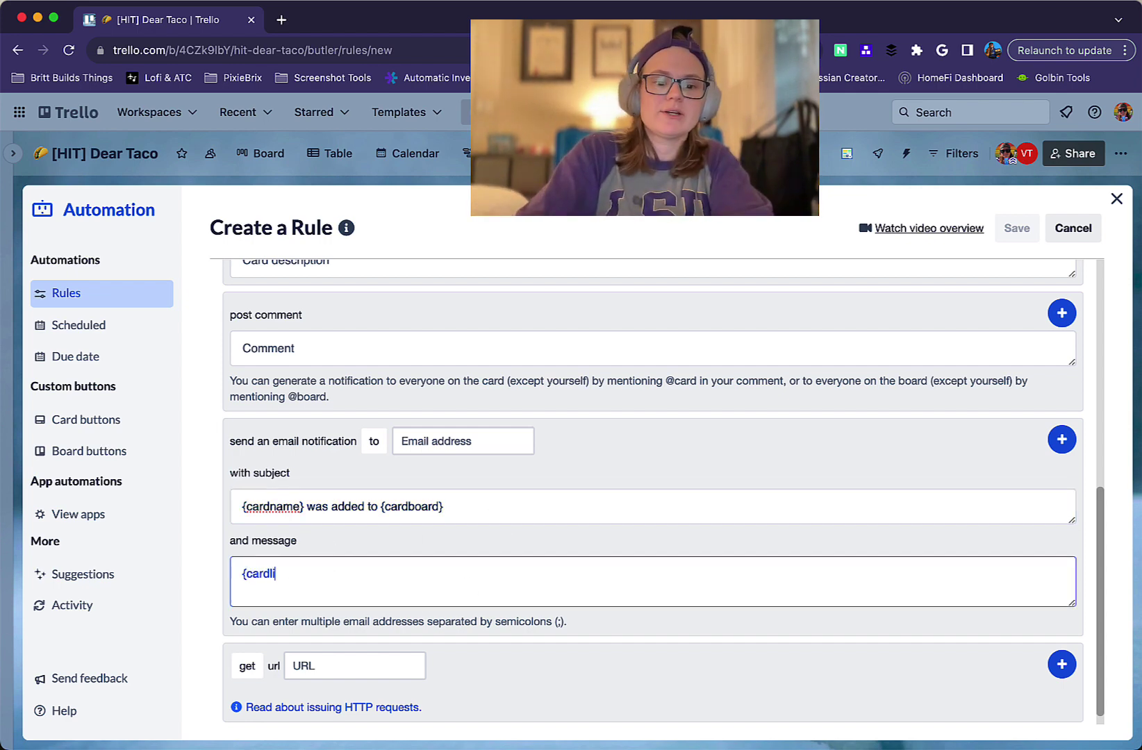
{"action": "type", "text": "nk}"}
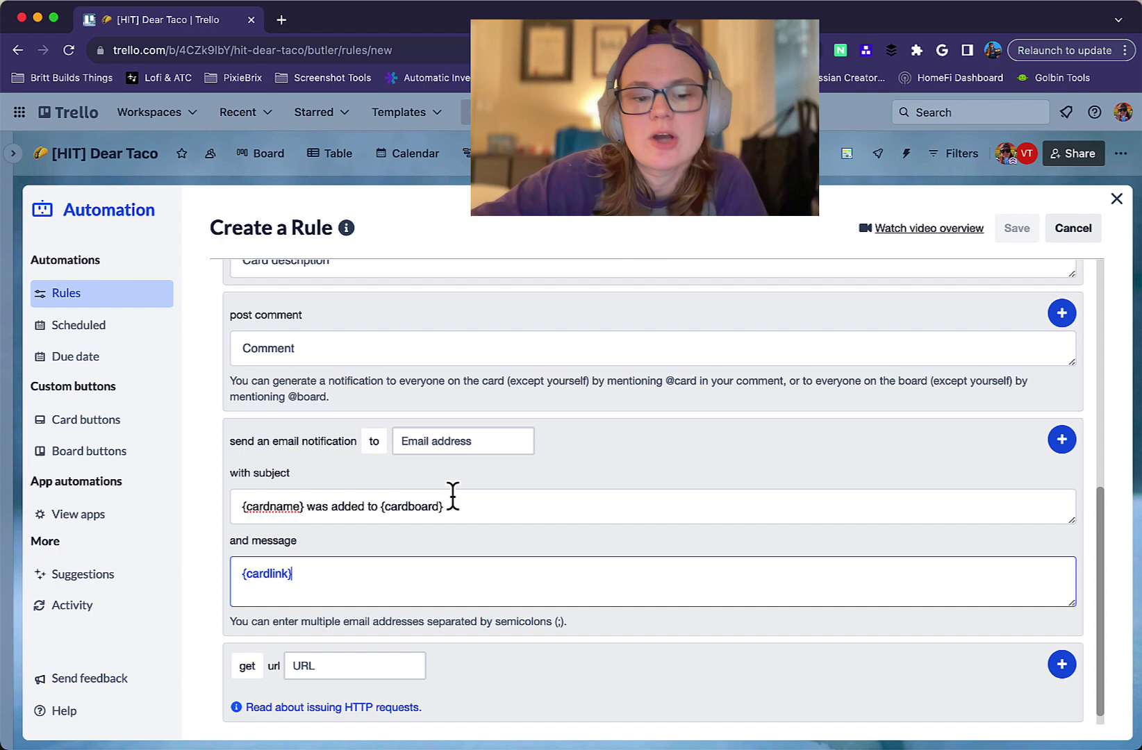
{"action": "scroll", "coordinate": [542, 497], "scroll_direction": "up", "scroll_amount": 10}
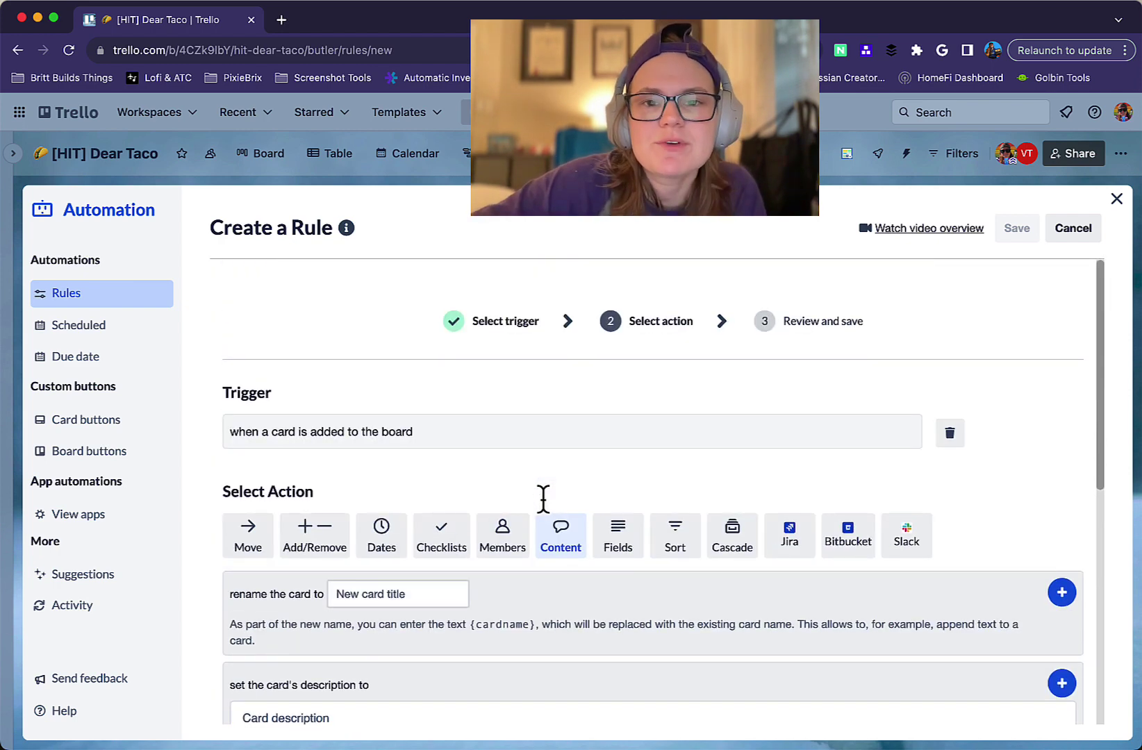
{"action": "scroll", "coordinate": [543, 498], "scroll_direction": "down", "scroll_amount": 1}
{"action": "scroll", "coordinate": [543, 497], "scroll_direction": "down", "scroll_amount": 2}
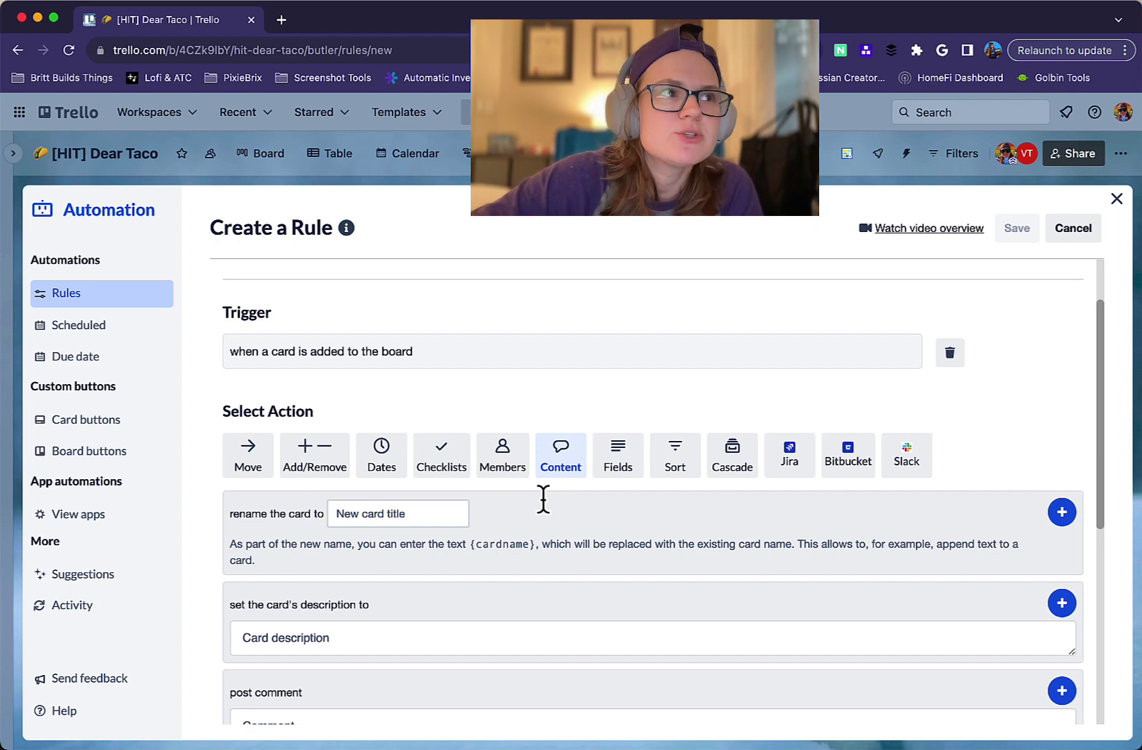
{"action": "scroll", "coordinate": [543, 497], "scroll_direction": "down", "scroll_amount": 1}
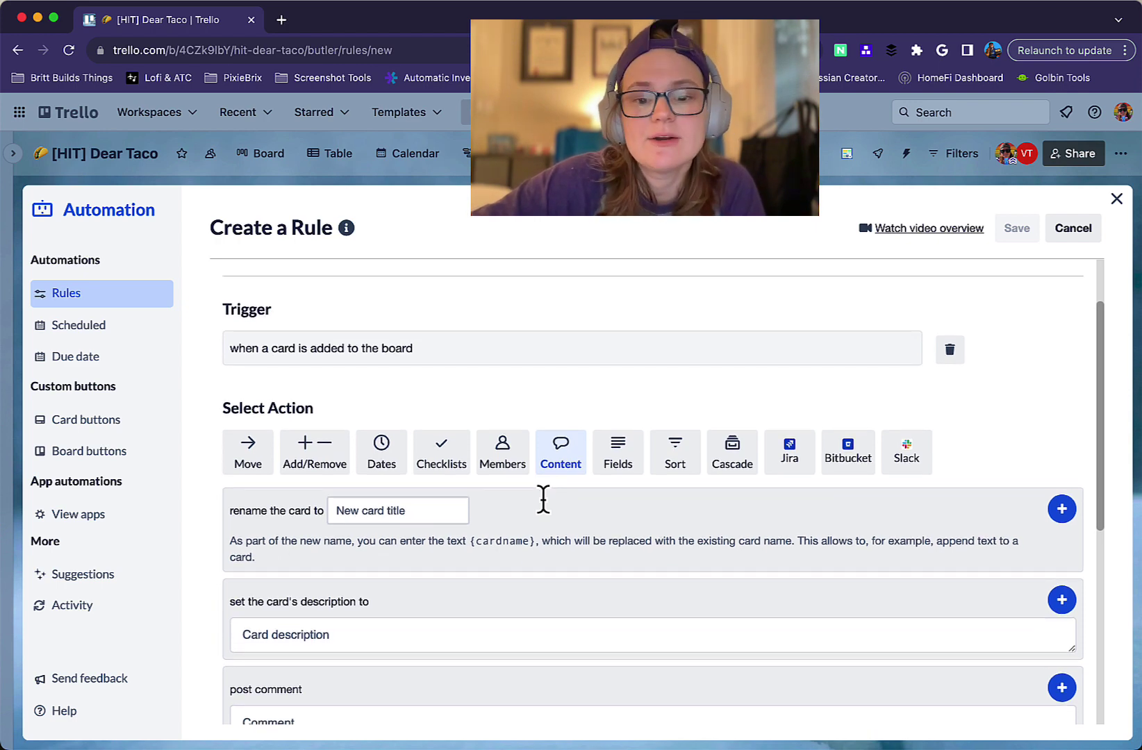
{"action": "scroll", "coordinate": [543, 497], "scroll_direction": "down", "scroll_amount": 2}
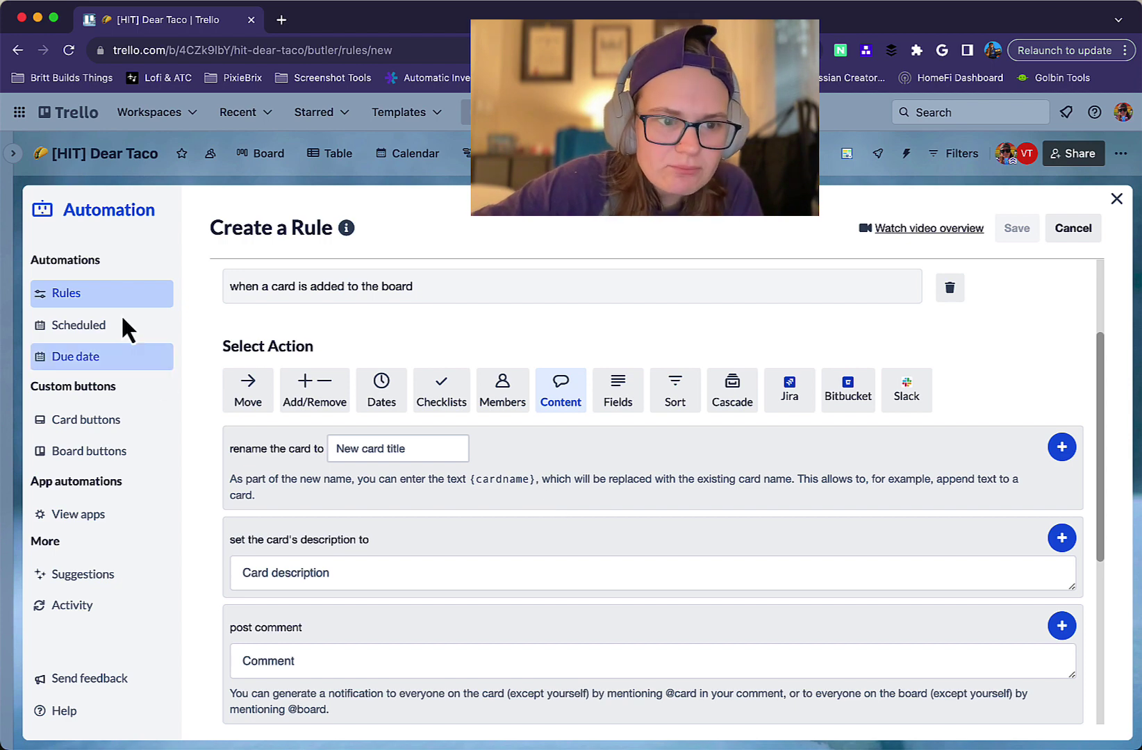
Discard the unfinished rule and start a new automation under Scheduled
{"action": "left_click", "coordinate": [1071, 231]}
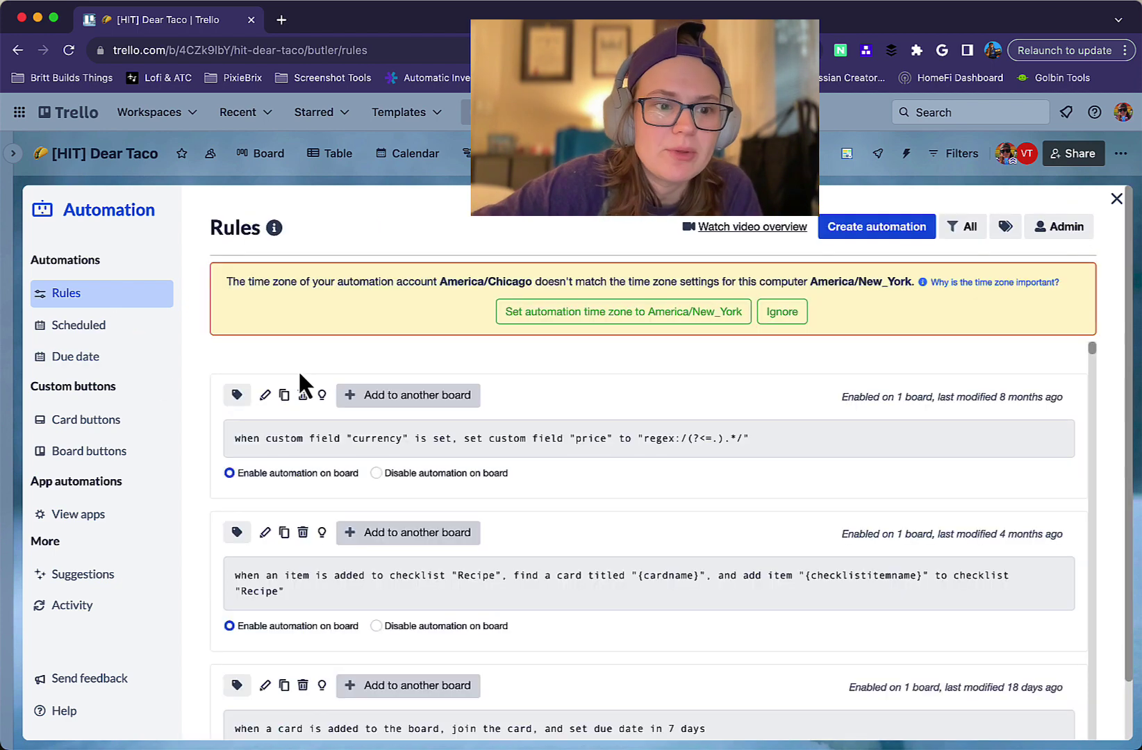
{"action": "left_click", "coordinate": [98, 344]}
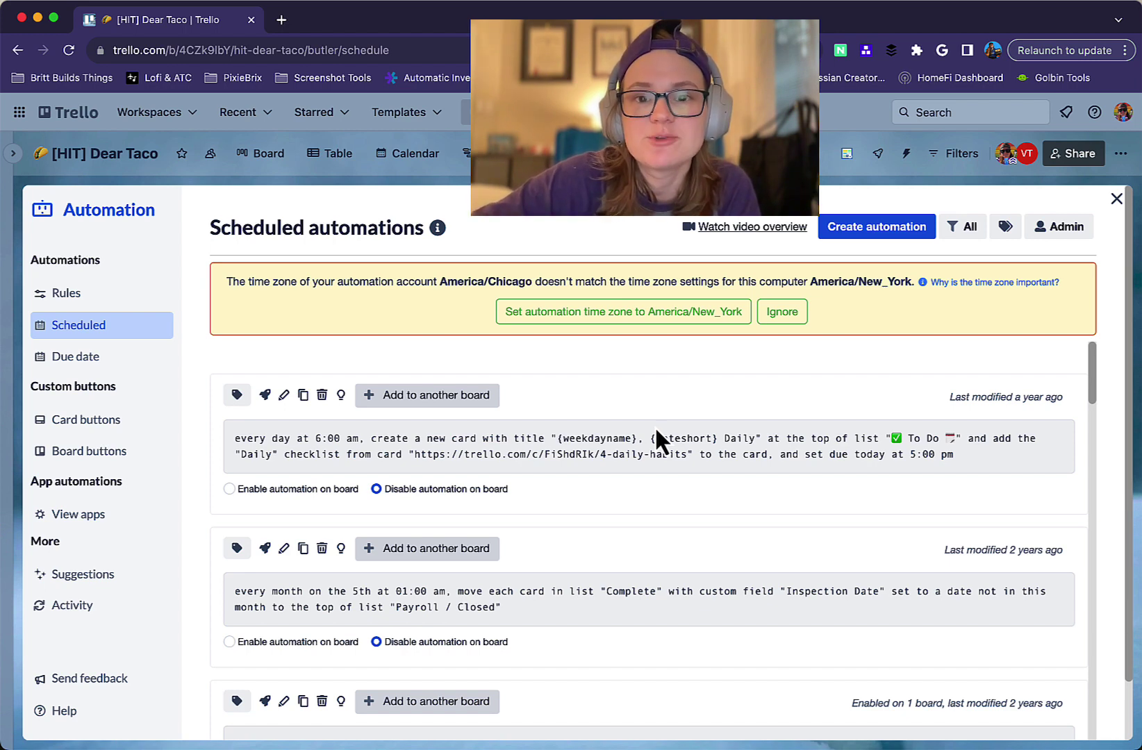
{"action": "left_click", "coordinate": [880, 231]}
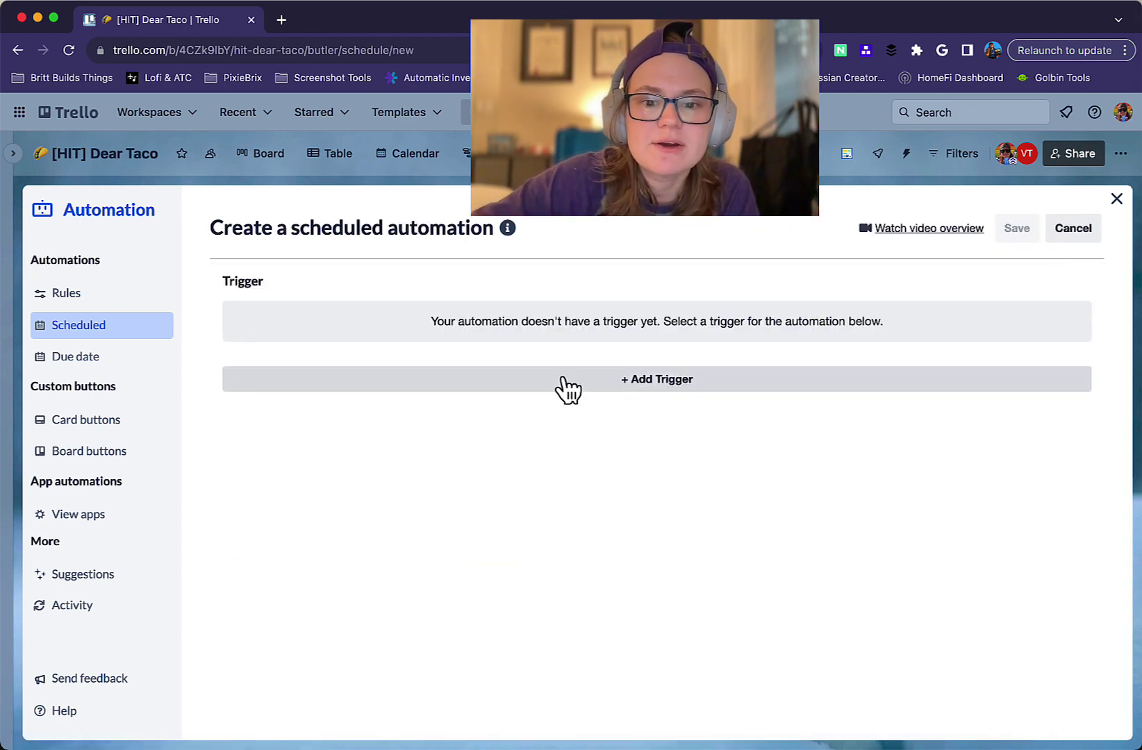
Choose monday, wednesday and friday in the 'every select days' schedule row
{"action": "left_click", "coordinate": [566, 389]}
{"action": "scroll", "coordinate": [564, 390], "scroll_direction": "down", "scroll_amount": 1}
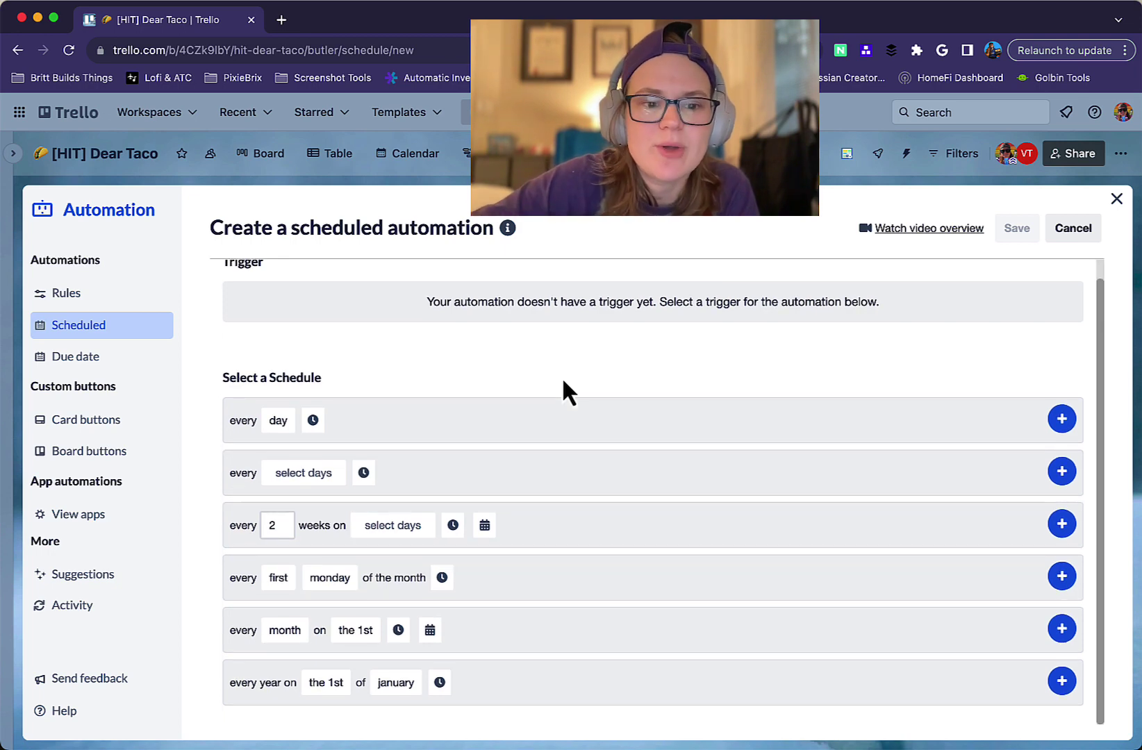
{"action": "left_click", "coordinate": [281, 422]}
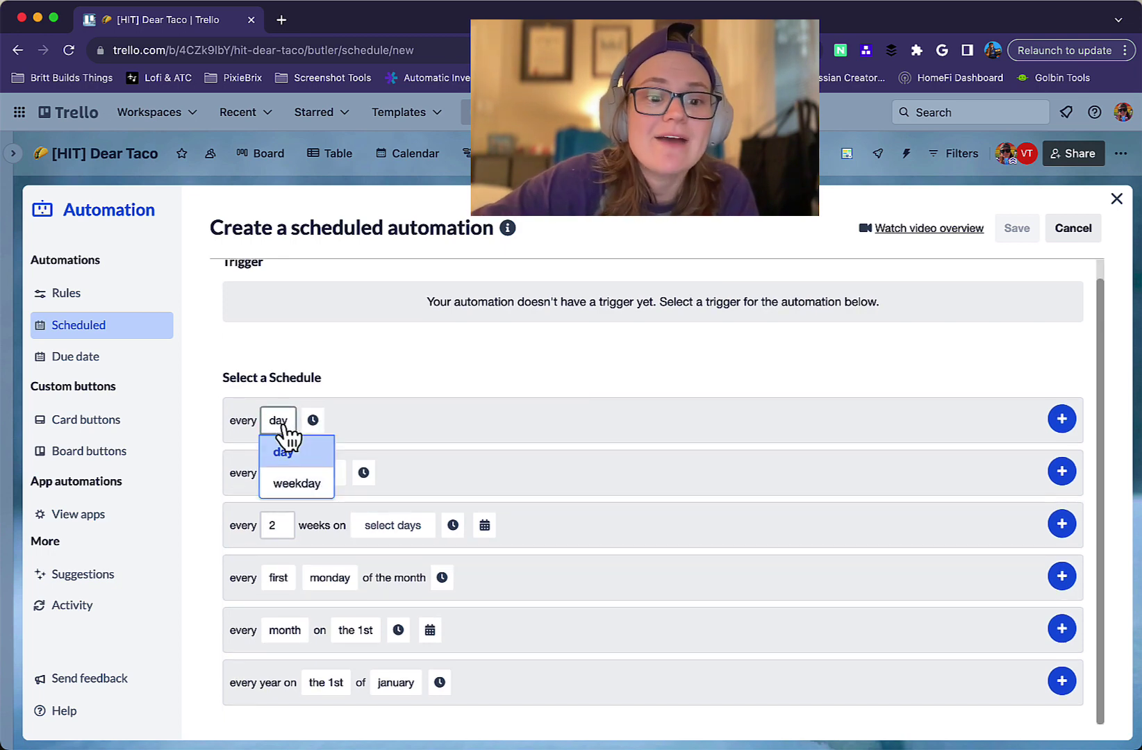
{"action": "left_click", "coordinate": [420, 448]}
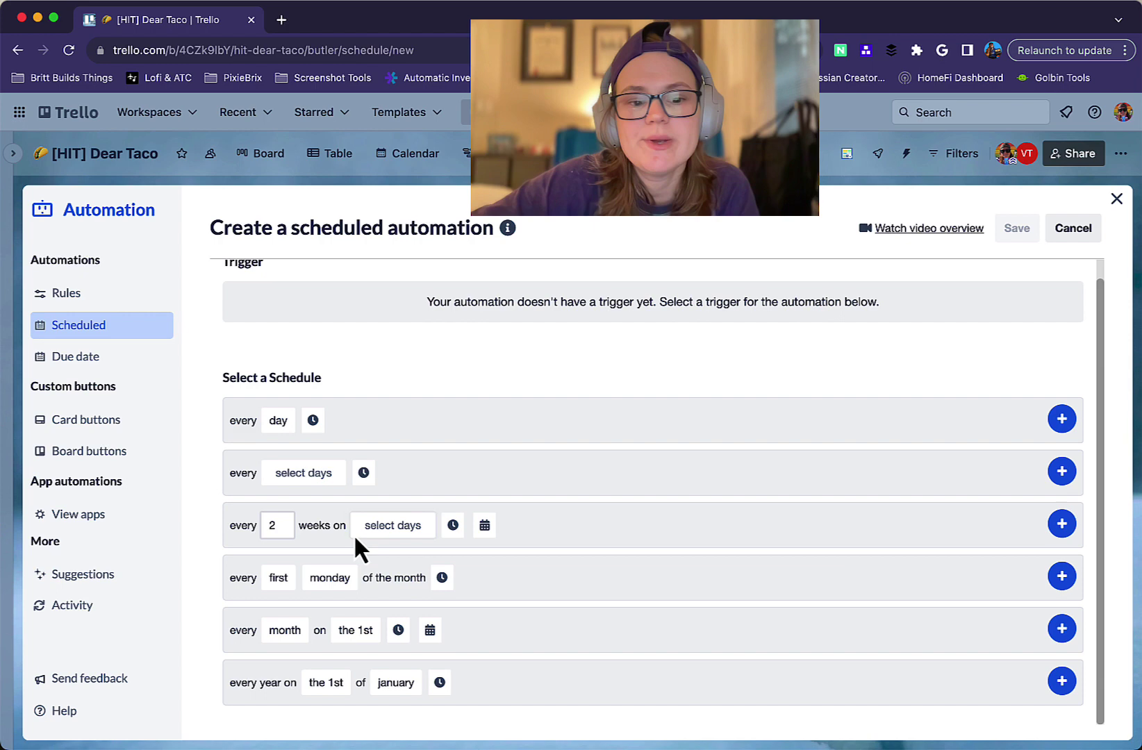
{"action": "left_click", "coordinate": [303, 488]}
{"action": "left_click", "coordinate": [319, 512]}
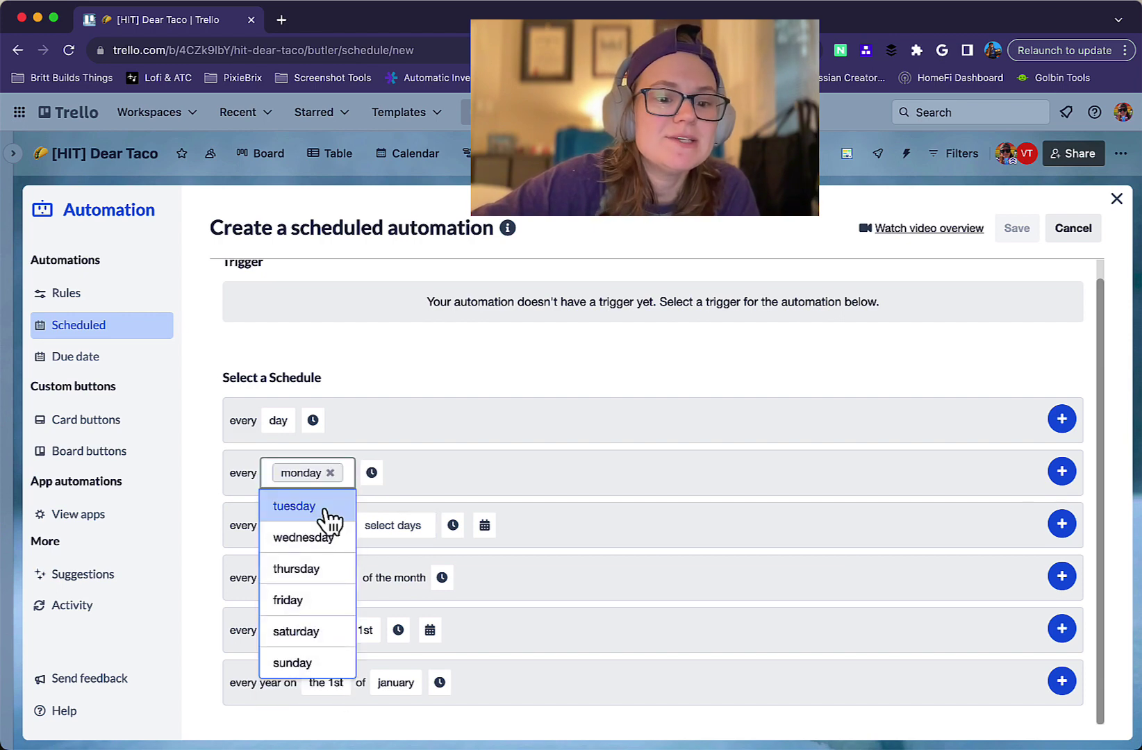
{"action": "left_click", "coordinate": [331, 537]}
{"action": "left_click", "coordinate": [336, 570]}
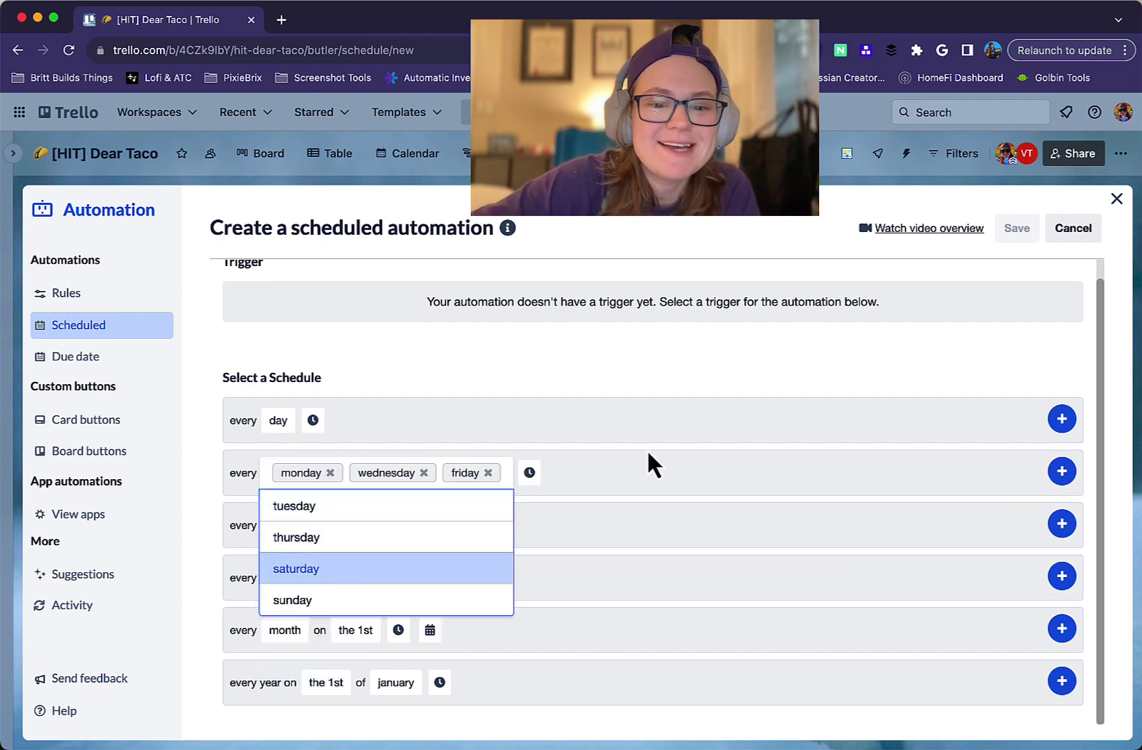
{"action": "left_click", "coordinate": [648, 456]}
Look over the monthly interval and day-of-month options, leaving the 1st selected
{"action": "left_click", "coordinate": [285, 633]}
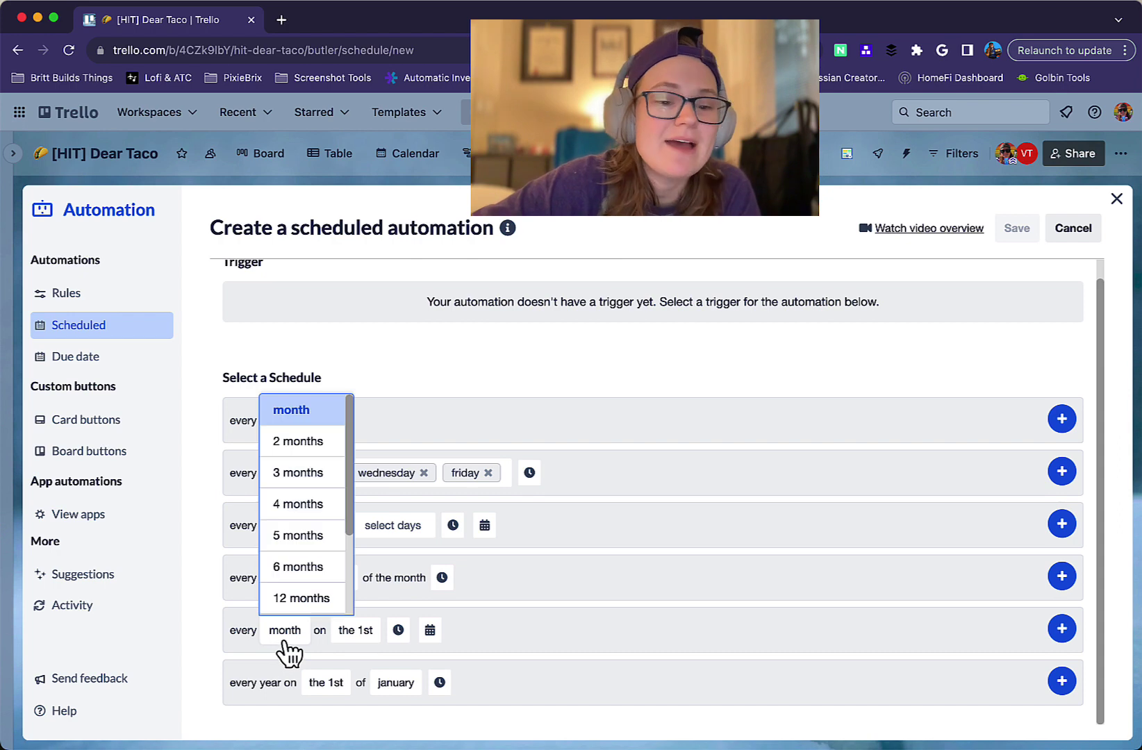
{"action": "left_click", "coordinate": [355, 630]}
{"action": "scroll", "coordinate": [433, 497], "scroll_direction": "down", "scroll_amount": 2}
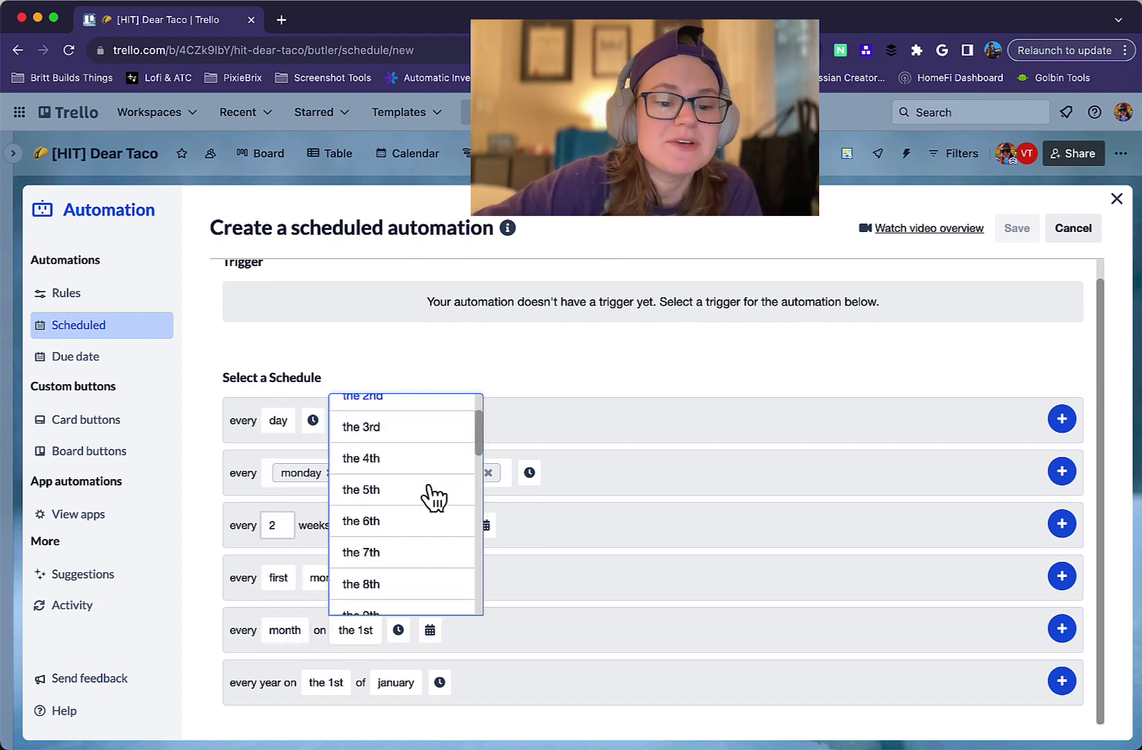
{"action": "scroll", "coordinate": [433, 497], "scroll_direction": "up", "scroll_amount": 2}
{"action": "left_click", "coordinate": [679, 693]}
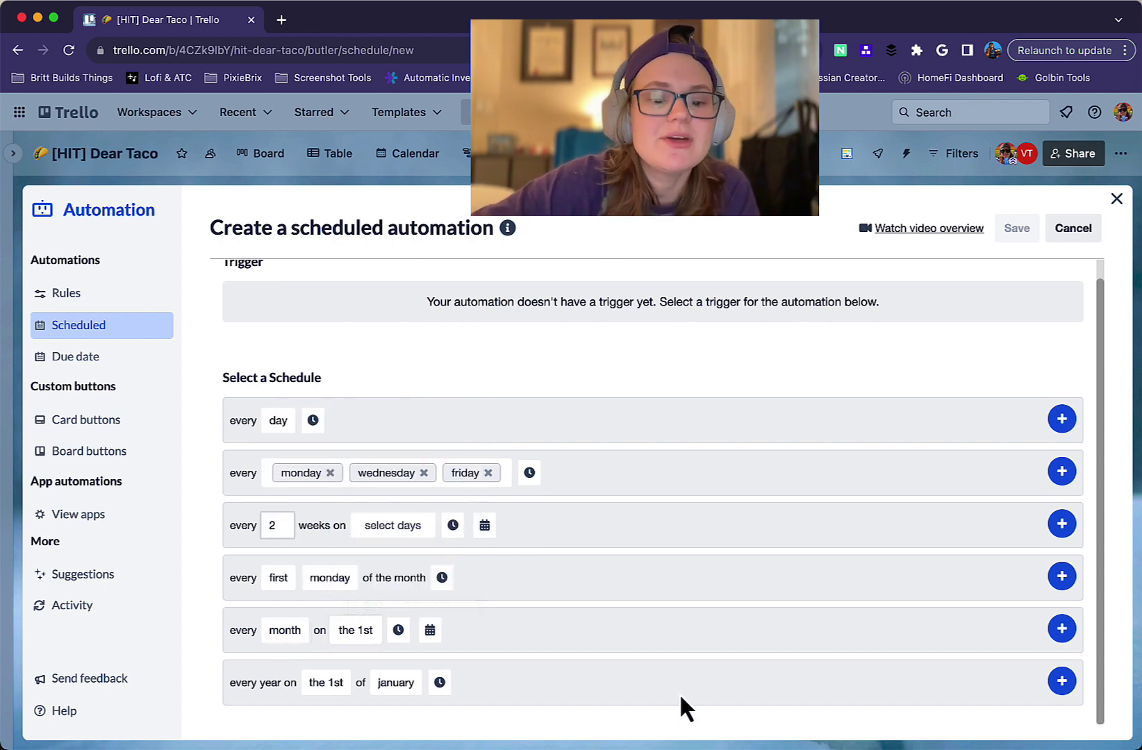
Set the trigger to every Monday, Wednesday and Friday and add a checklist to the create-card action
{"action": "left_click", "coordinate": [1061, 471]}
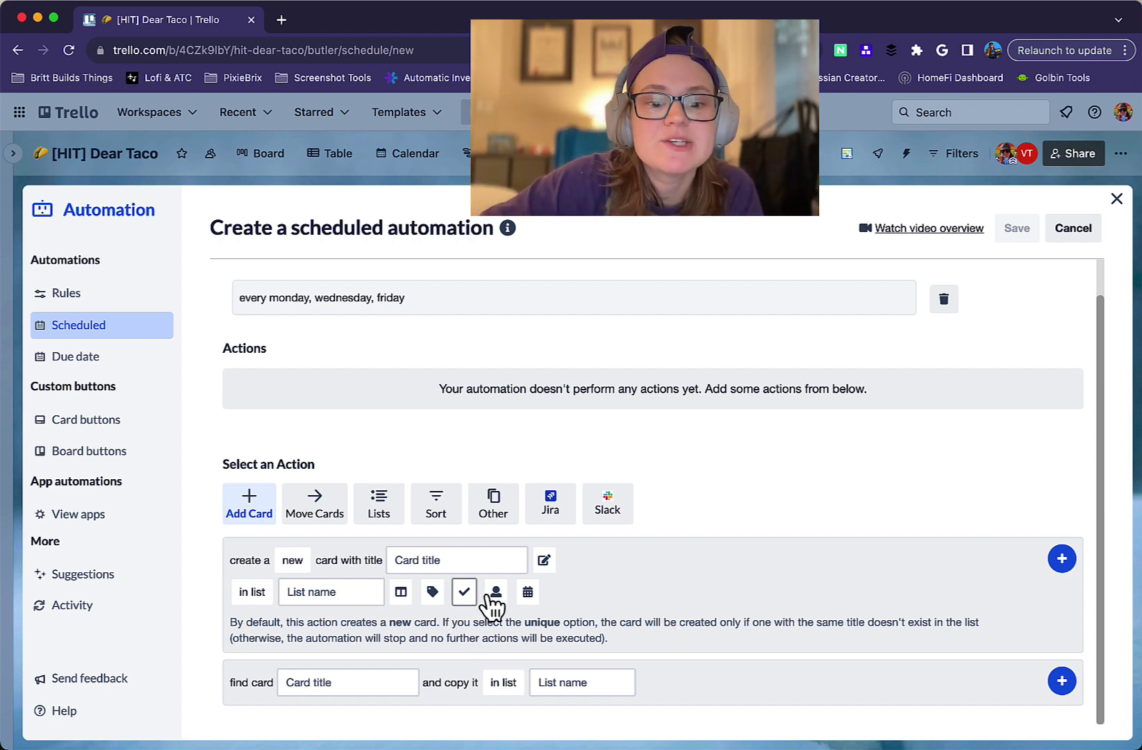
{"action": "left_click", "coordinate": [464, 592]}
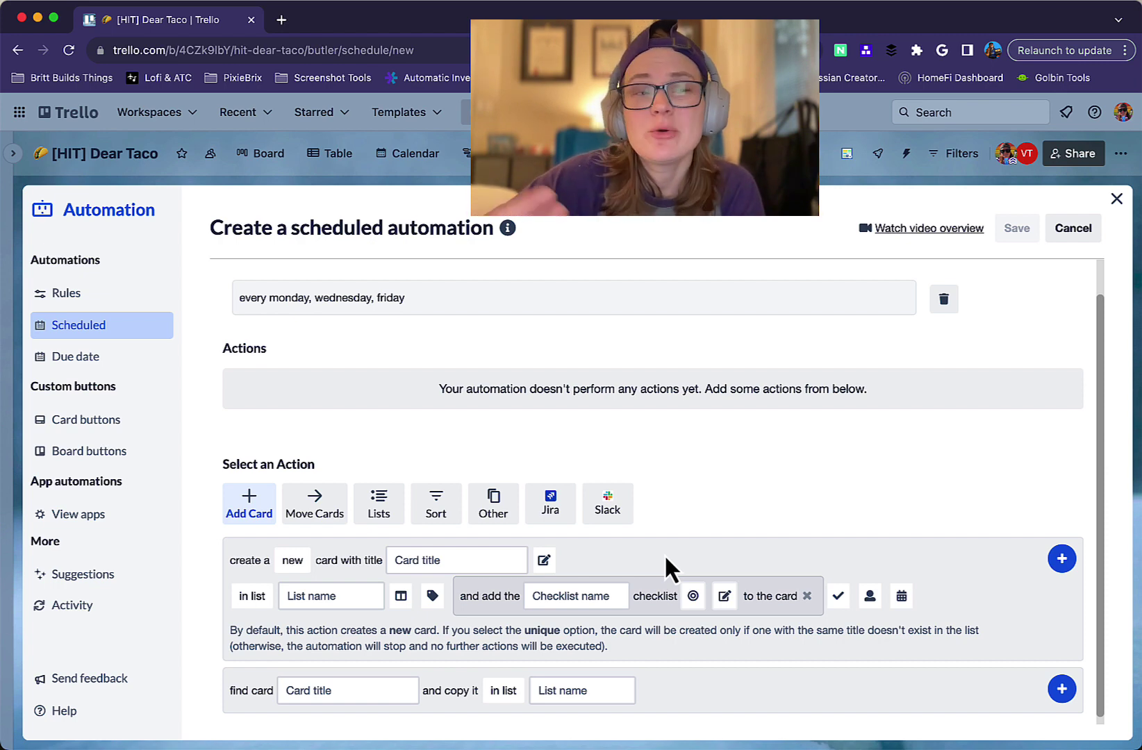
Add an action creating a new list named {weeknumber}
{"action": "left_click", "coordinate": [379, 506]}
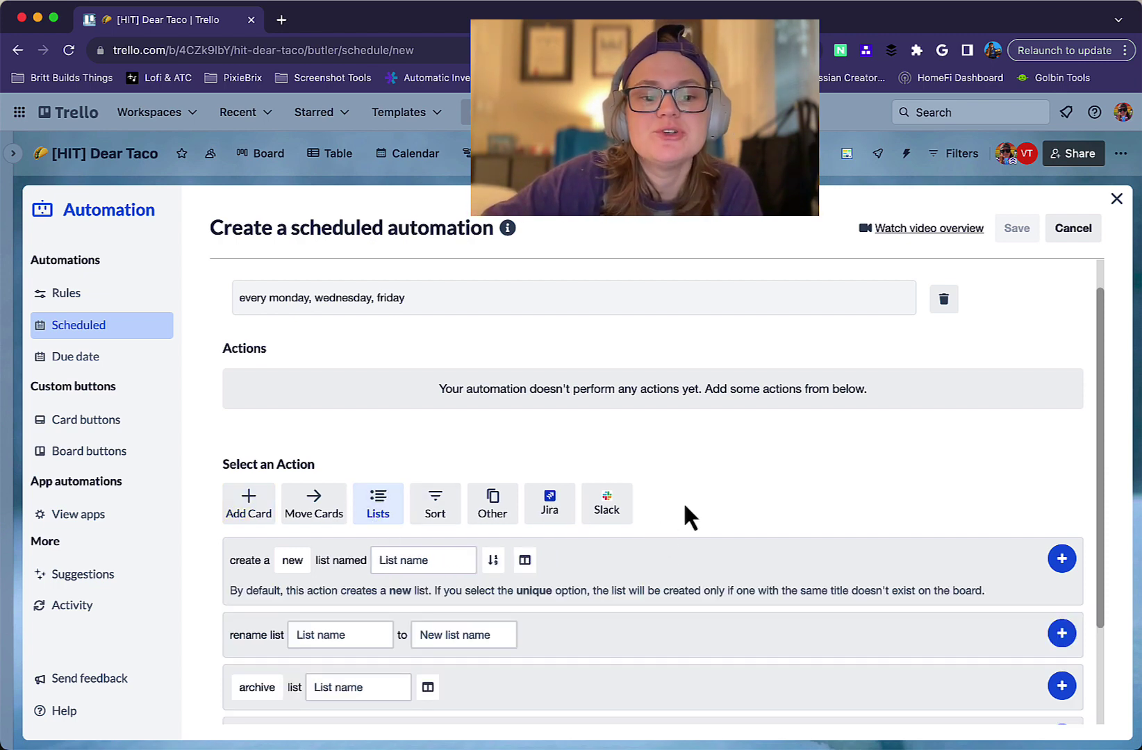
{"action": "scroll", "coordinate": [685, 507], "scroll_direction": "down", "scroll_amount": 2}
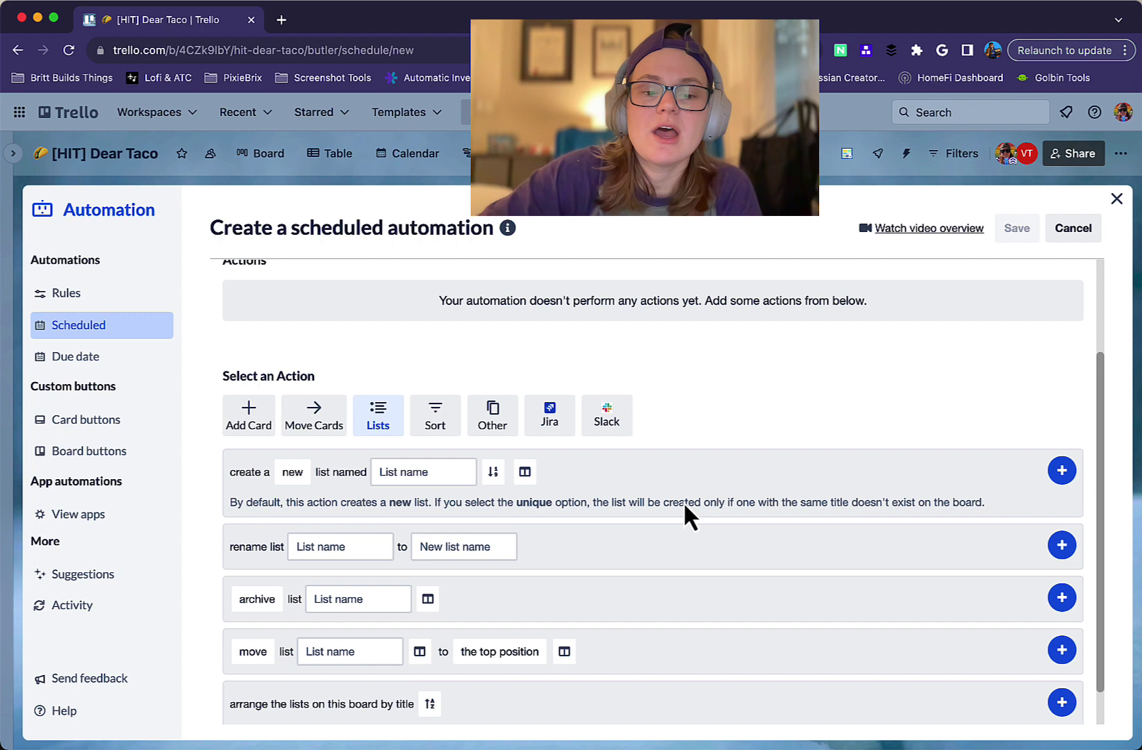
{"action": "left_click", "coordinate": [402, 476]}
{"action": "type", "text": "{weeknumber}"}
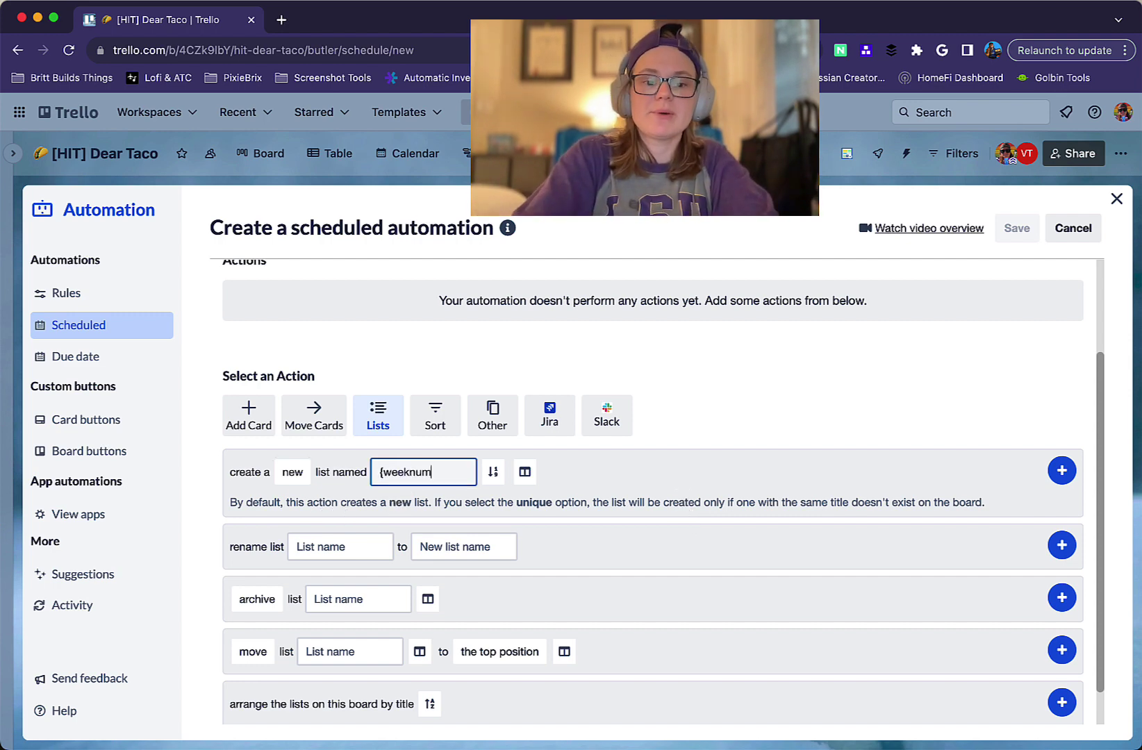
{"action": "left_click", "coordinate": [1059, 472]}
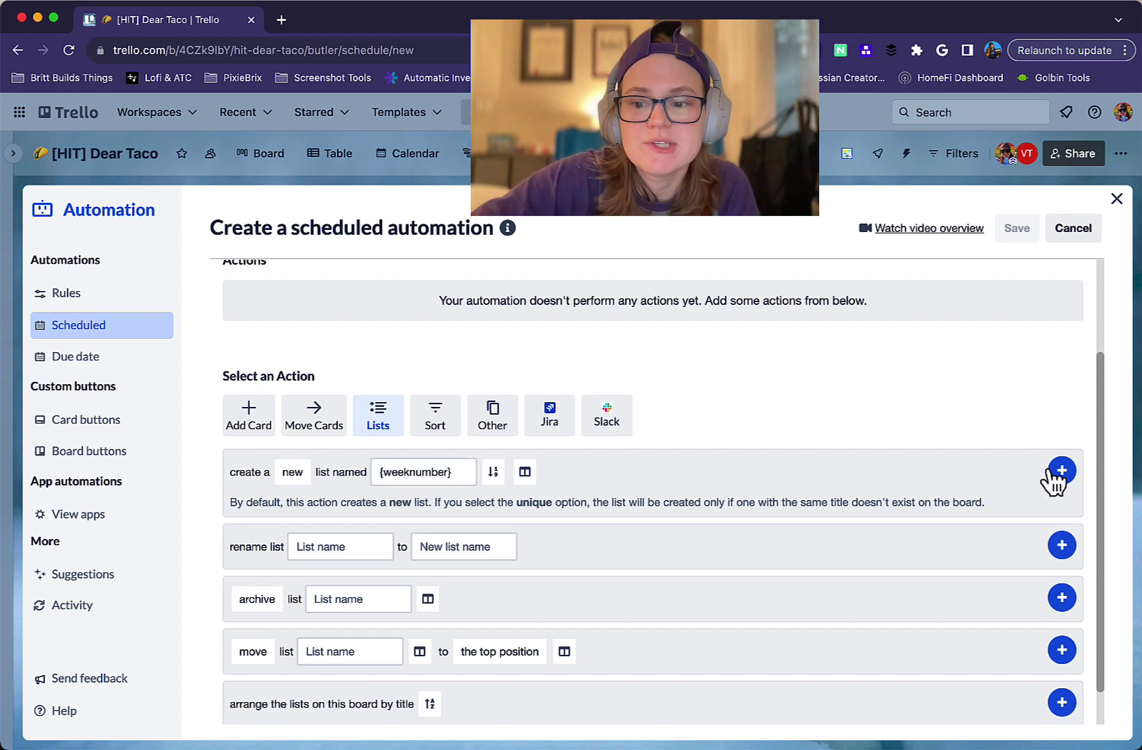
Add an action moving all cards in the Done list to list {weeknumber}
{"action": "left_click", "coordinate": [310, 467]}
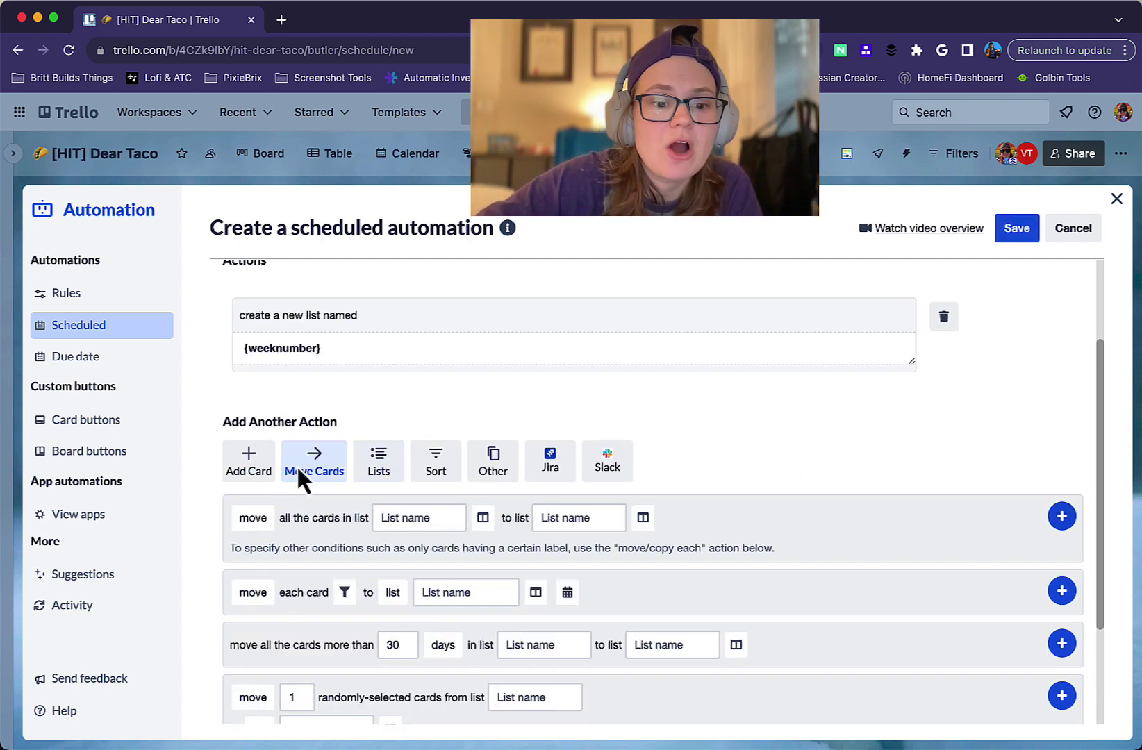
{"action": "scroll", "coordinate": [421, 598], "scroll_direction": "down", "scroll_amount": 2}
{"action": "left_click", "coordinate": [401, 469]}
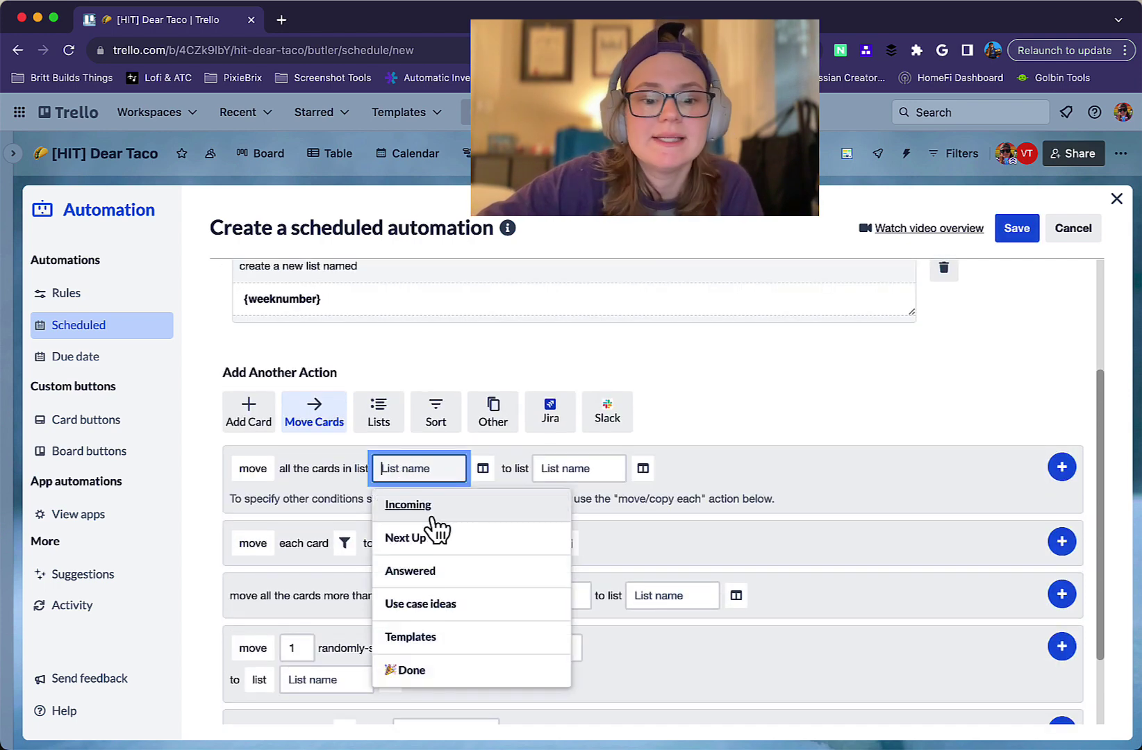
{"action": "left_click", "coordinate": [471, 671]}
{"action": "left_click", "coordinate": [566, 469]}
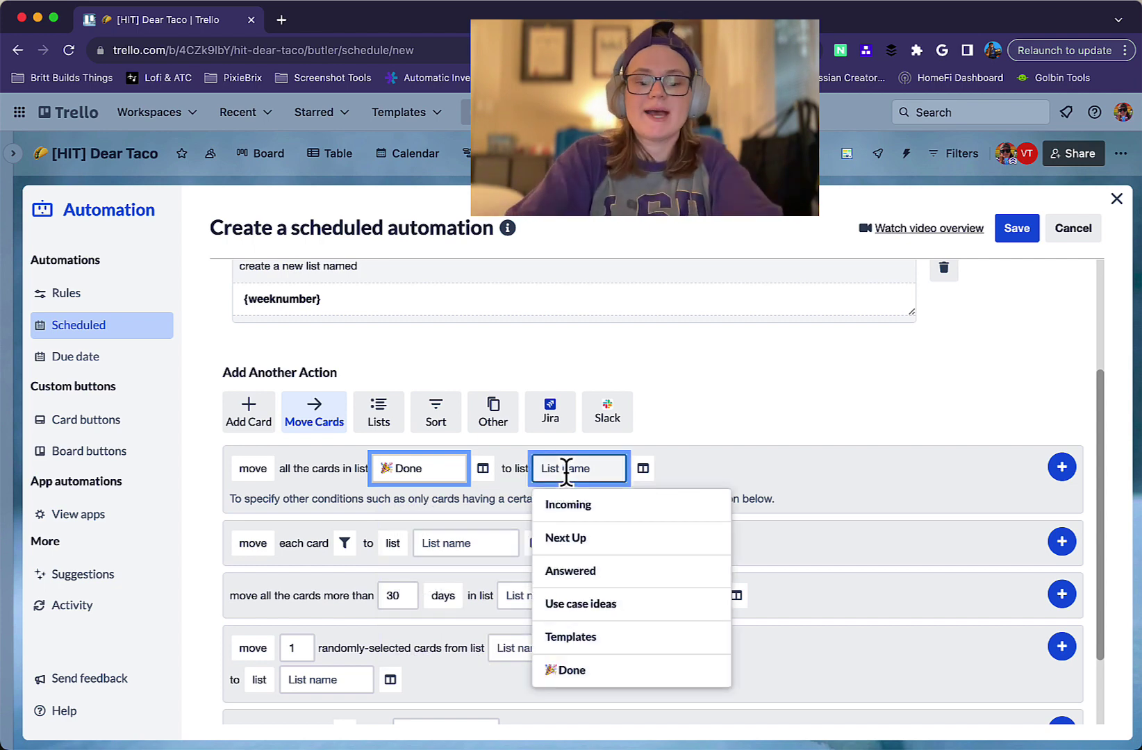
{"action": "type", "text": "{weeknumber}"}
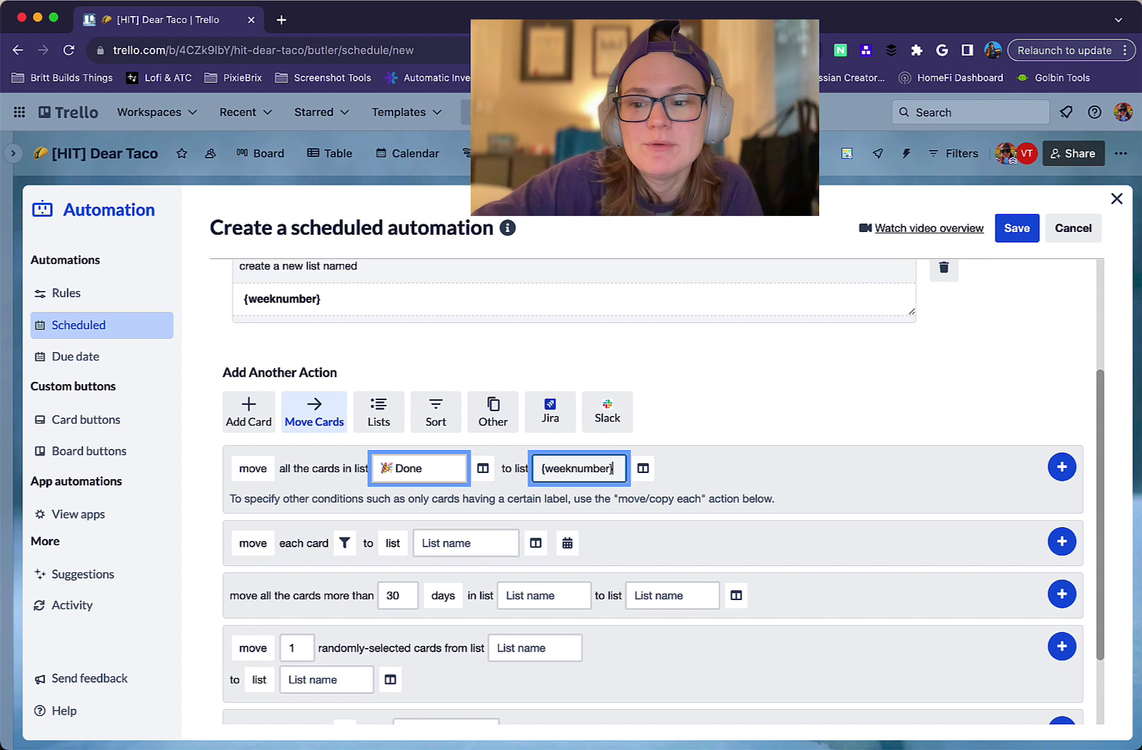
{"action": "left_click", "coordinate": [1062, 466]}
{"action": "scroll", "coordinate": [854, 423], "scroll_direction": "up", "scroll_amount": 3}
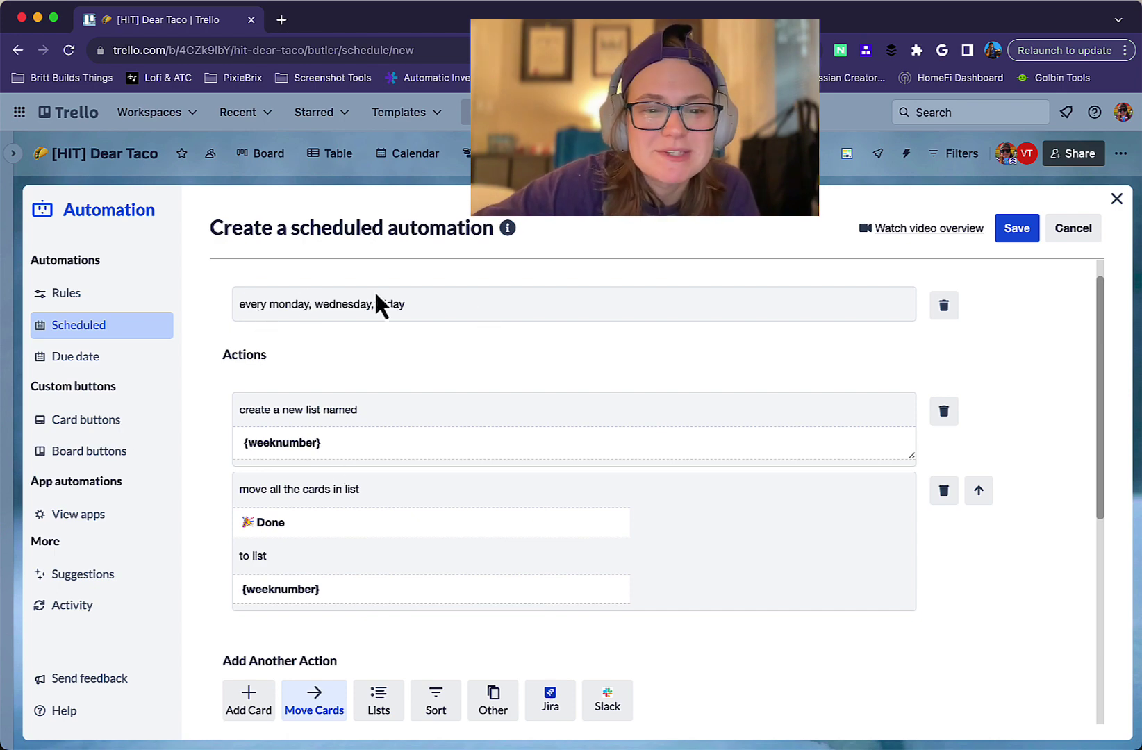
{"action": "scroll", "coordinate": [357, 300], "scroll_direction": "down", "scroll_amount": 3}
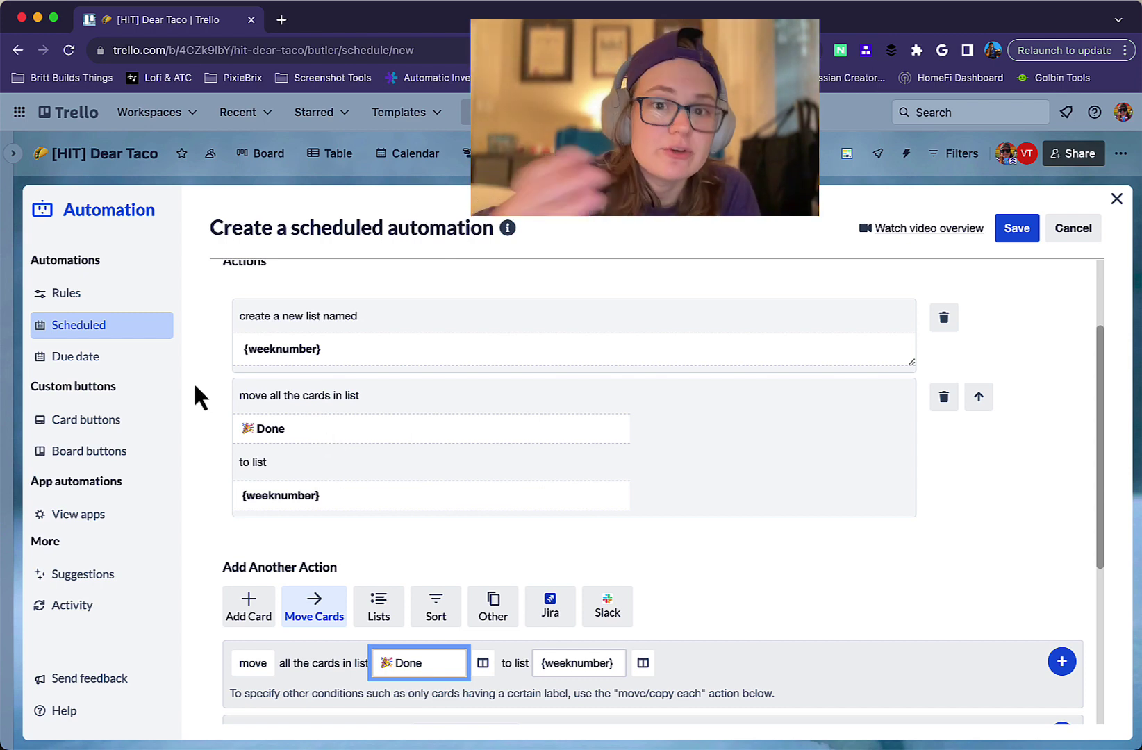
Start a due date automation and configure the trigger for the Monday before a card is due
{"action": "left_click", "coordinate": [125, 365]}
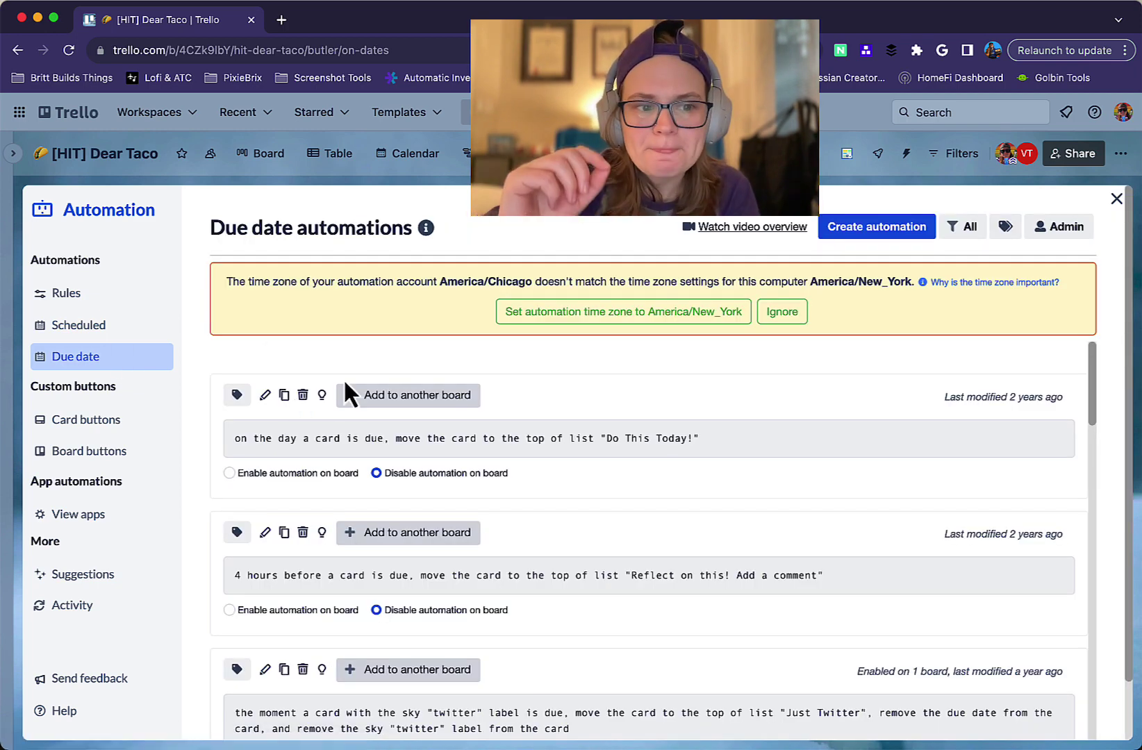
{"action": "left_click", "coordinate": [850, 231]}
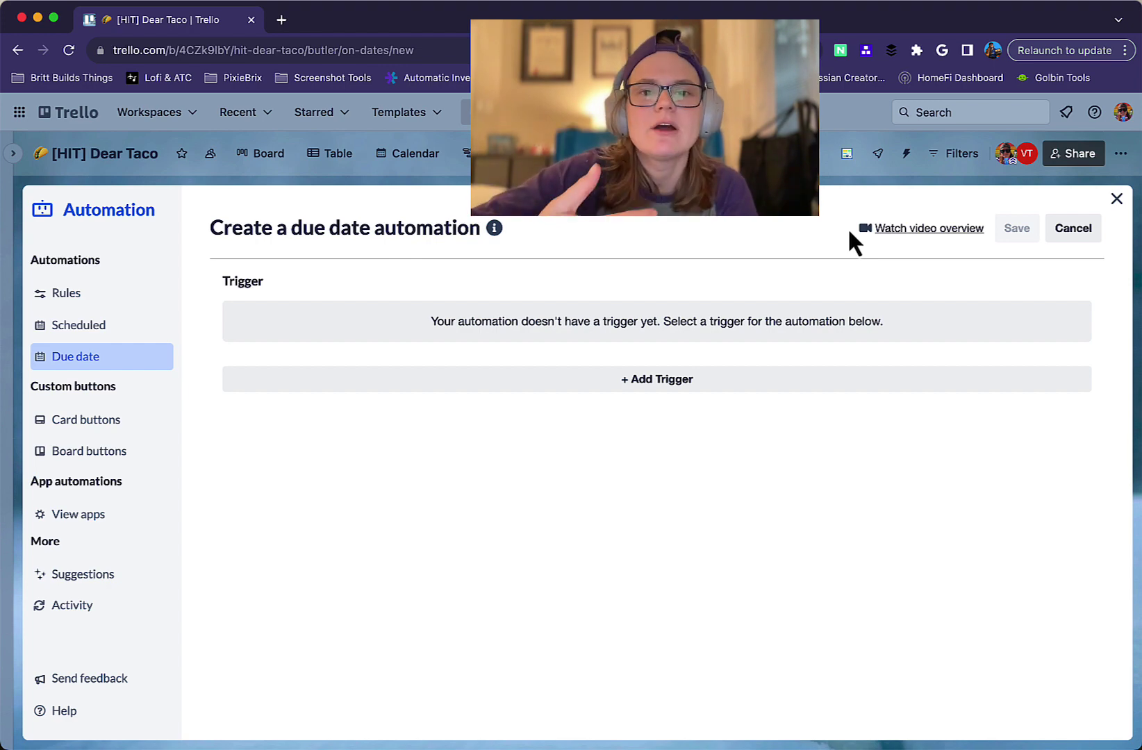
{"action": "left_click", "coordinate": [691, 378]}
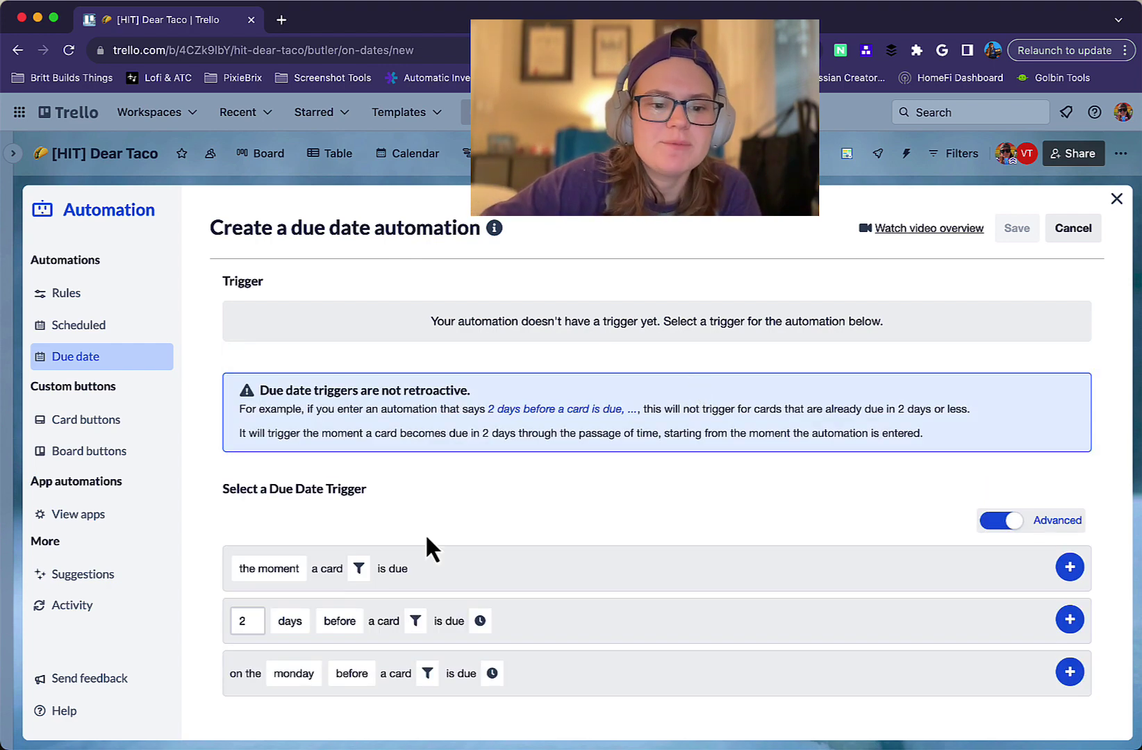
{"action": "left_click", "coordinate": [274, 575]}
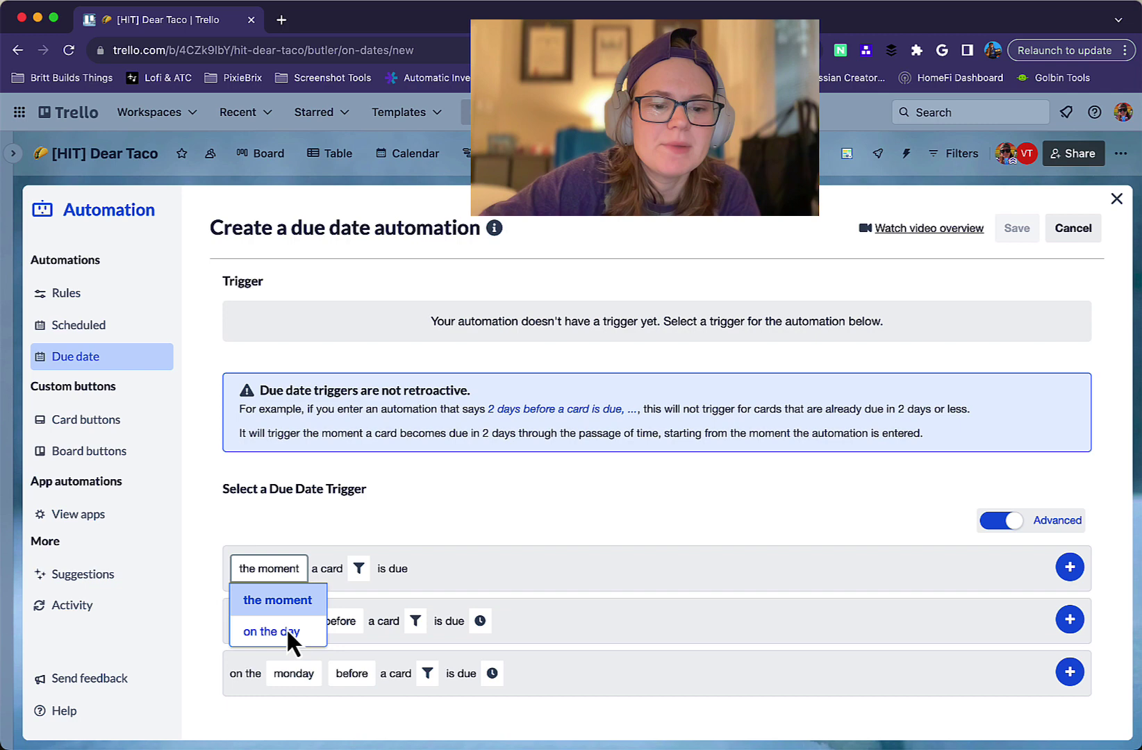
{"action": "left_click", "coordinate": [209, 642]}
{"action": "left_click", "coordinate": [305, 680]}
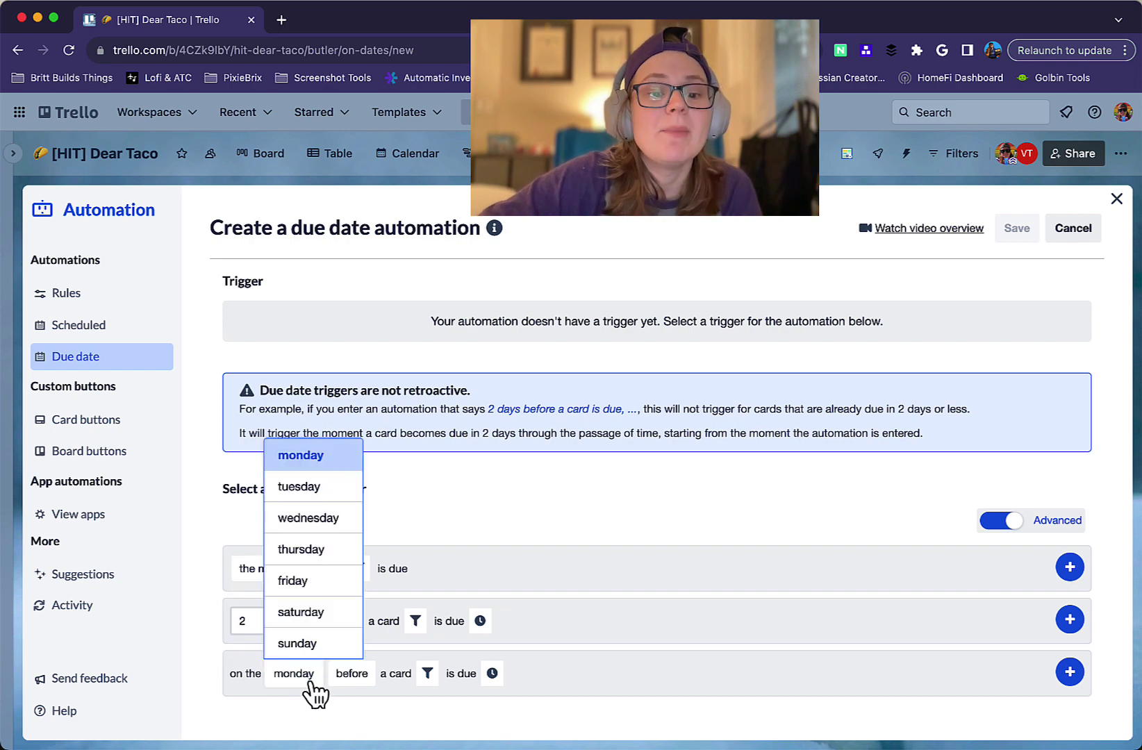
{"action": "left_click", "coordinate": [351, 673]}
{"action": "left_click", "coordinate": [521, 664]}
Add the Monday-before-due trigger and an action adding the green label to the card
{"action": "left_click", "coordinate": [1069, 671]}
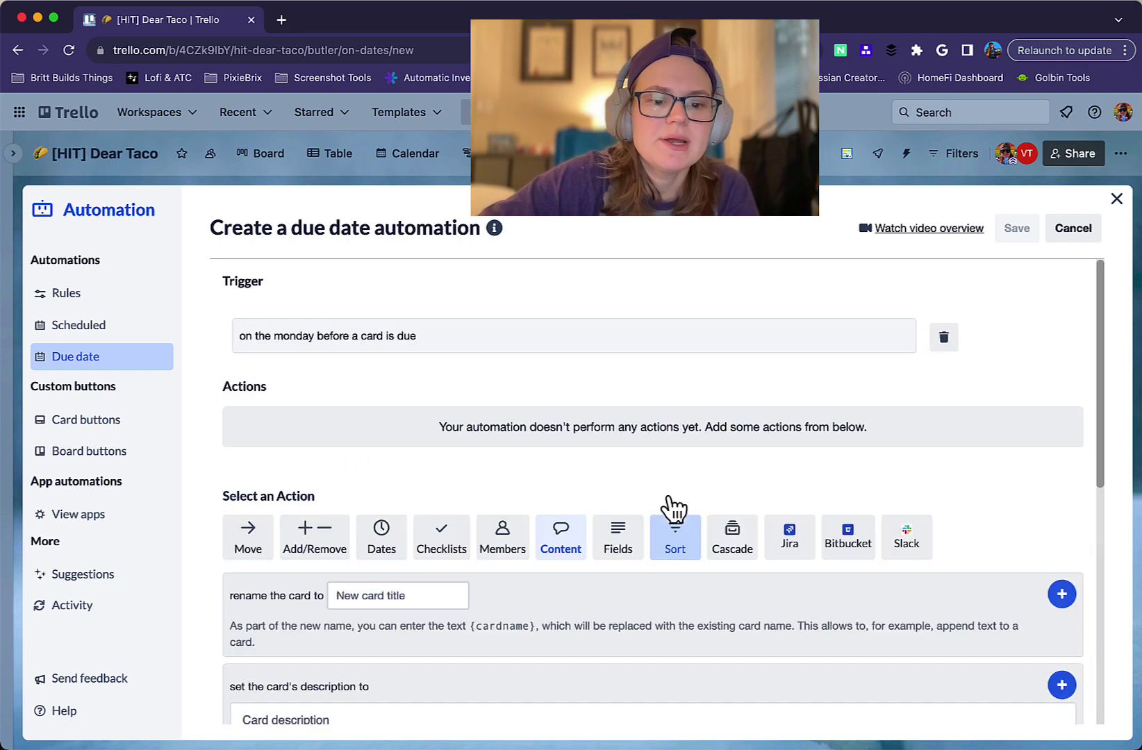
{"action": "scroll", "coordinate": [673, 510], "scroll_direction": "down", "scroll_amount": 4}
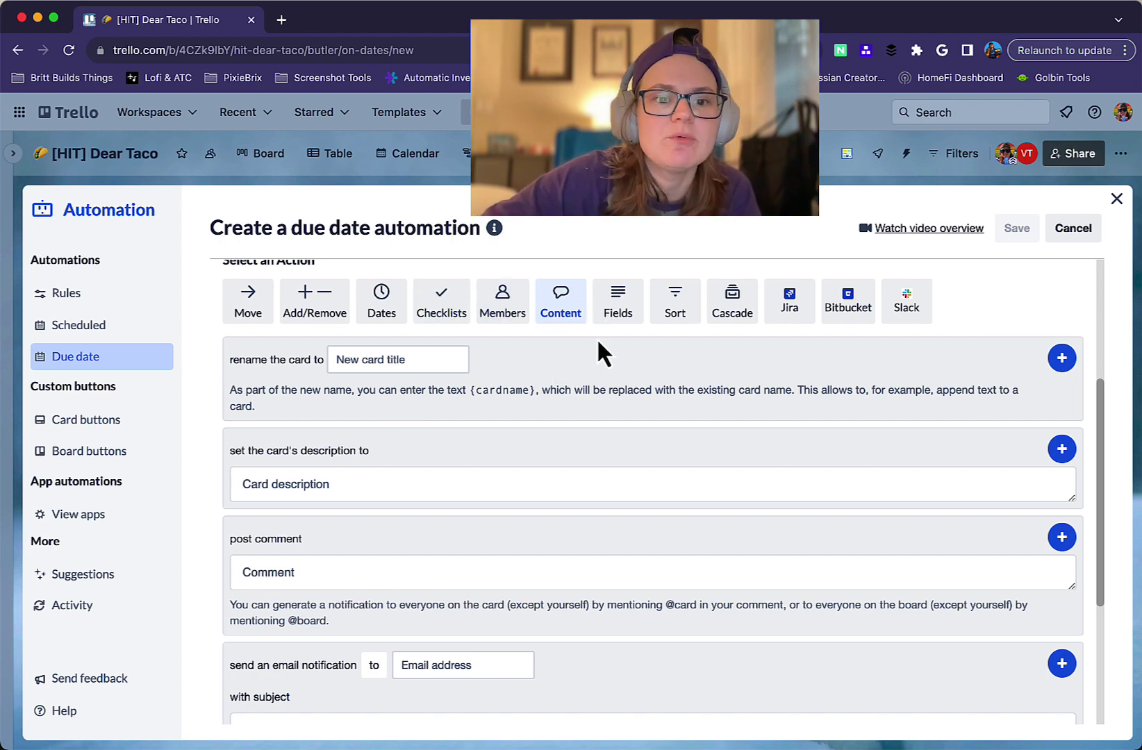
{"action": "left_click", "coordinate": [306, 316]}
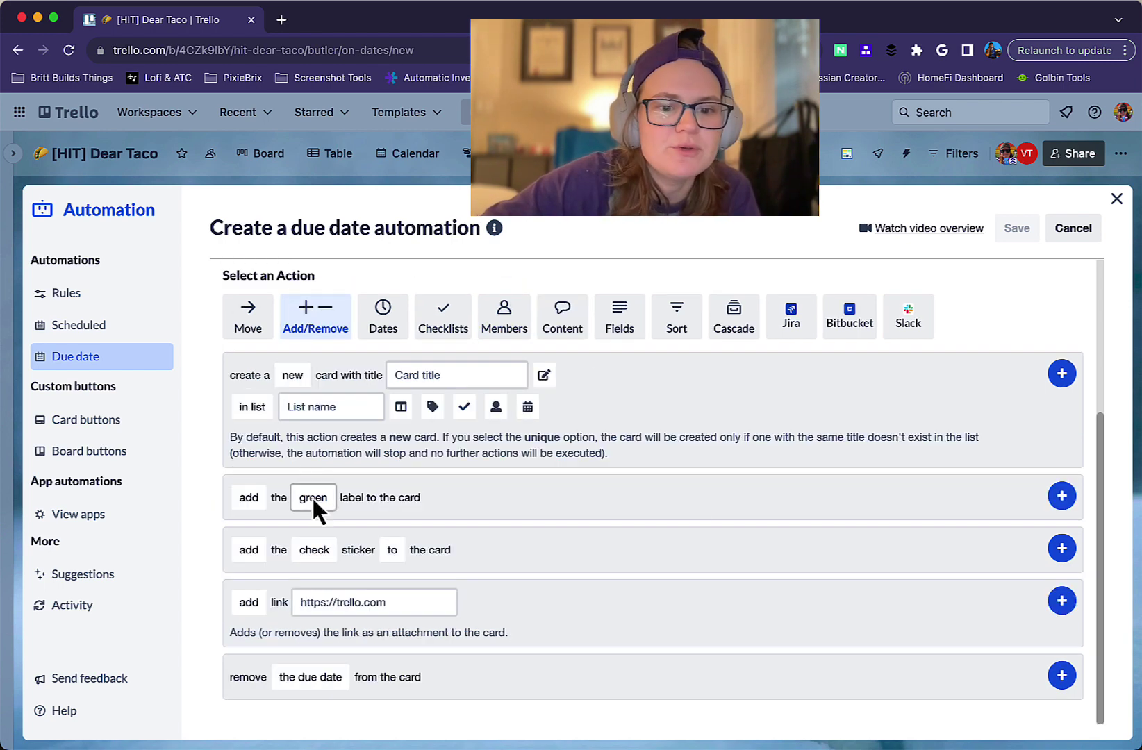
{"action": "left_click", "coordinate": [1062, 496]}
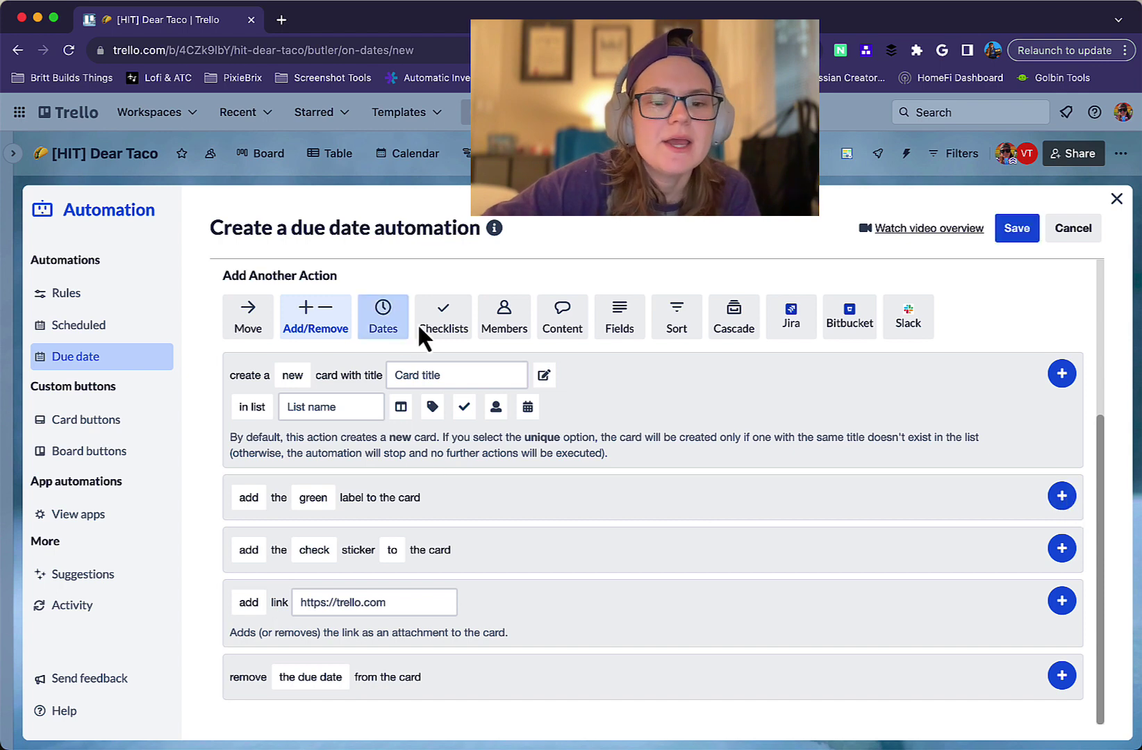
{"action": "left_click", "coordinate": [383, 316]}
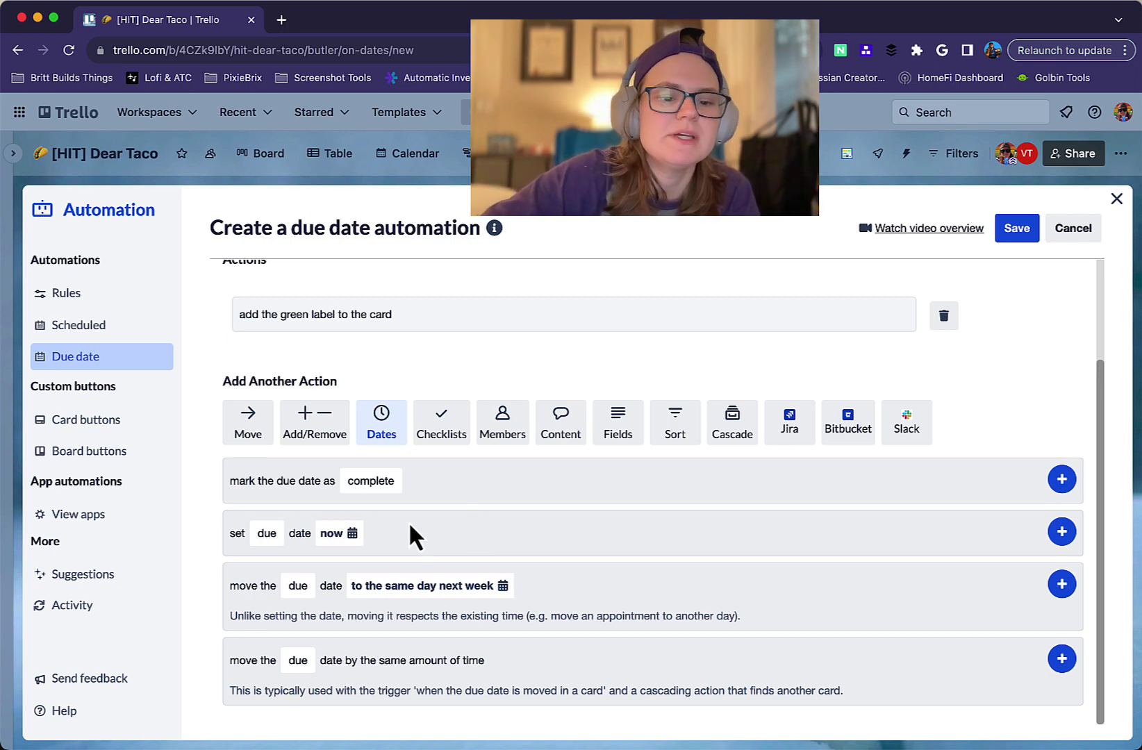
Look through the card Move actions and position options, leaving them unchanged
{"action": "left_click", "coordinate": [229, 427]}
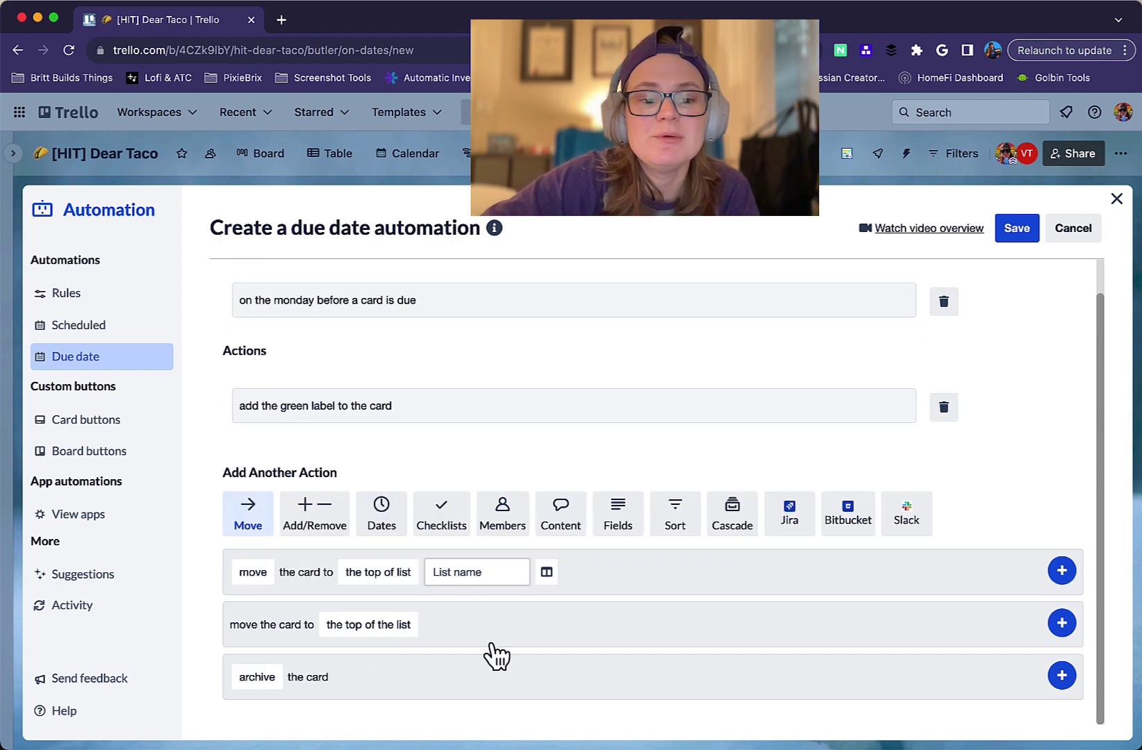
{"action": "left_click", "coordinate": [402, 624]}
{"action": "left_click", "coordinate": [529, 619]}
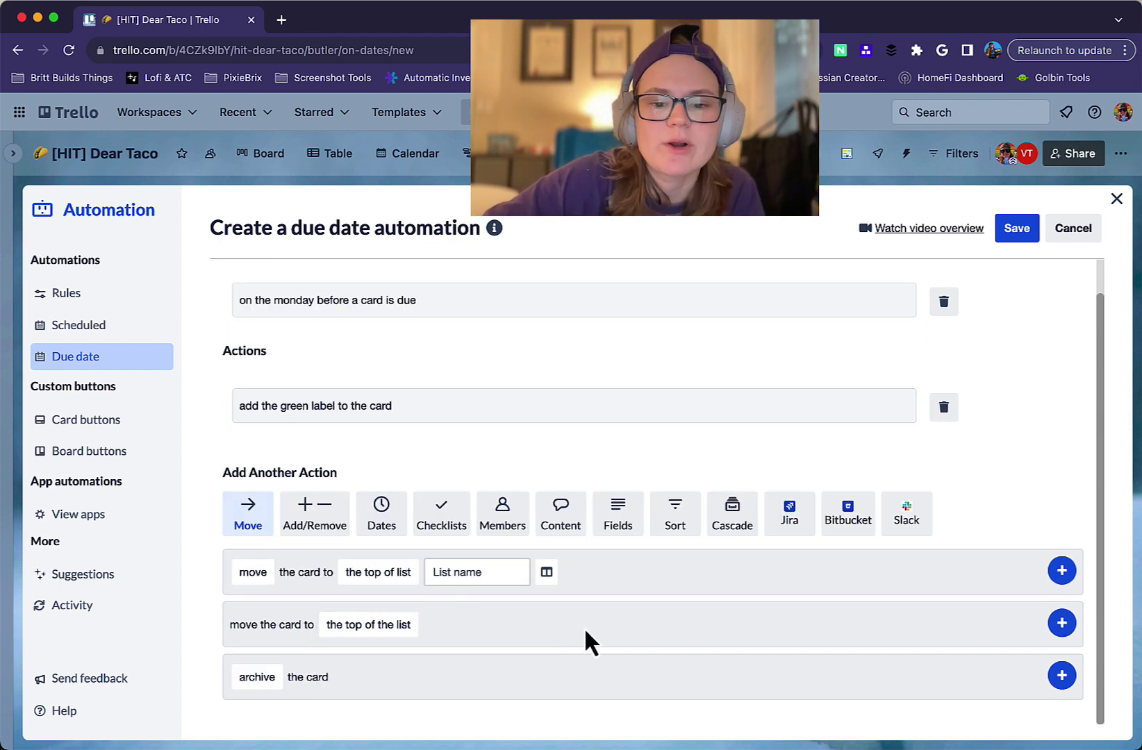
{"action": "scroll", "coordinate": [583, 627], "scroll_direction": "up", "scroll_amount": 1}
{"action": "scroll", "coordinate": [583, 625], "scroll_direction": "down", "scroll_amount": 1}
{"action": "left_click", "coordinate": [564, 524]}
{"action": "scroll", "coordinate": [592, 613], "scroll_direction": "down", "scroll_amount": 3}
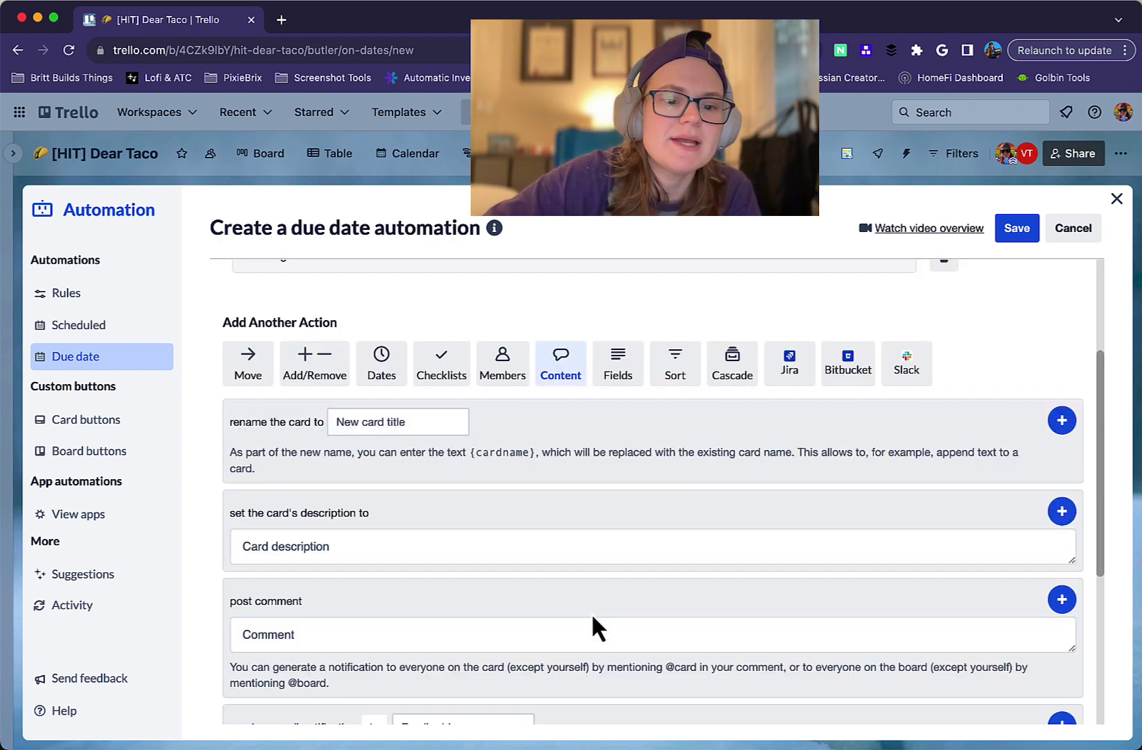
{"action": "scroll", "coordinate": [592, 613], "scroll_direction": "down", "scroll_amount": 1}
{"action": "left_click", "coordinate": [316, 623]}
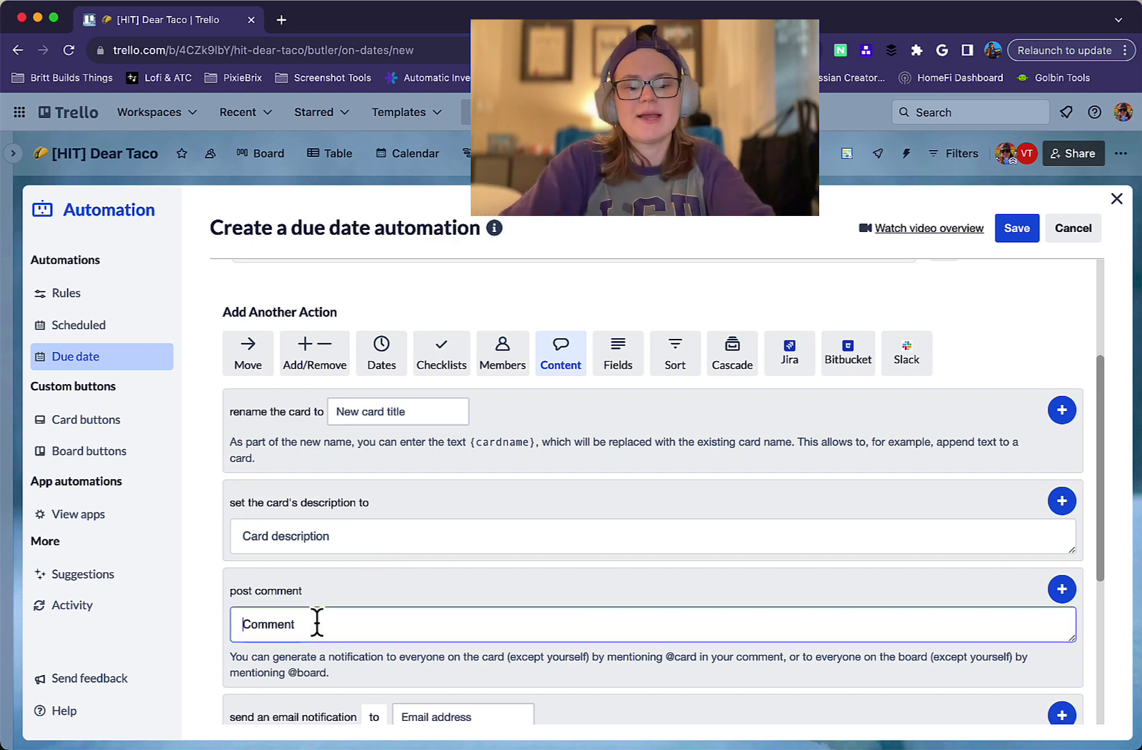
{"action": "type", "text": "@boa"}
{"action": "key", "text": "BackSpace"}
{"action": "key", "text": "BackSpace"}
{"action": "key", "text": "BackSpace"}
{"action": "type", "text": "car"}
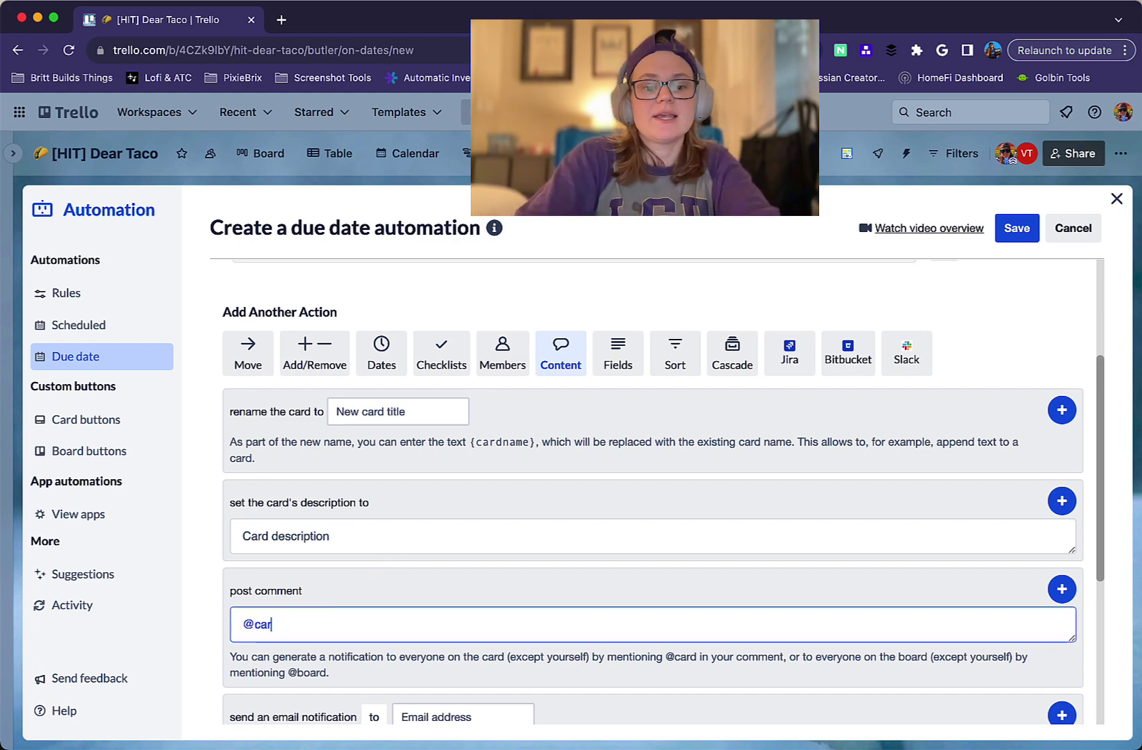
{"action": "type", "text": "d can i get"}
{"action": "key", "text": "BackSpace"}
{"action": "key", "text": "BackSpace"}
{"action": "key", "text": "BackSpace"}
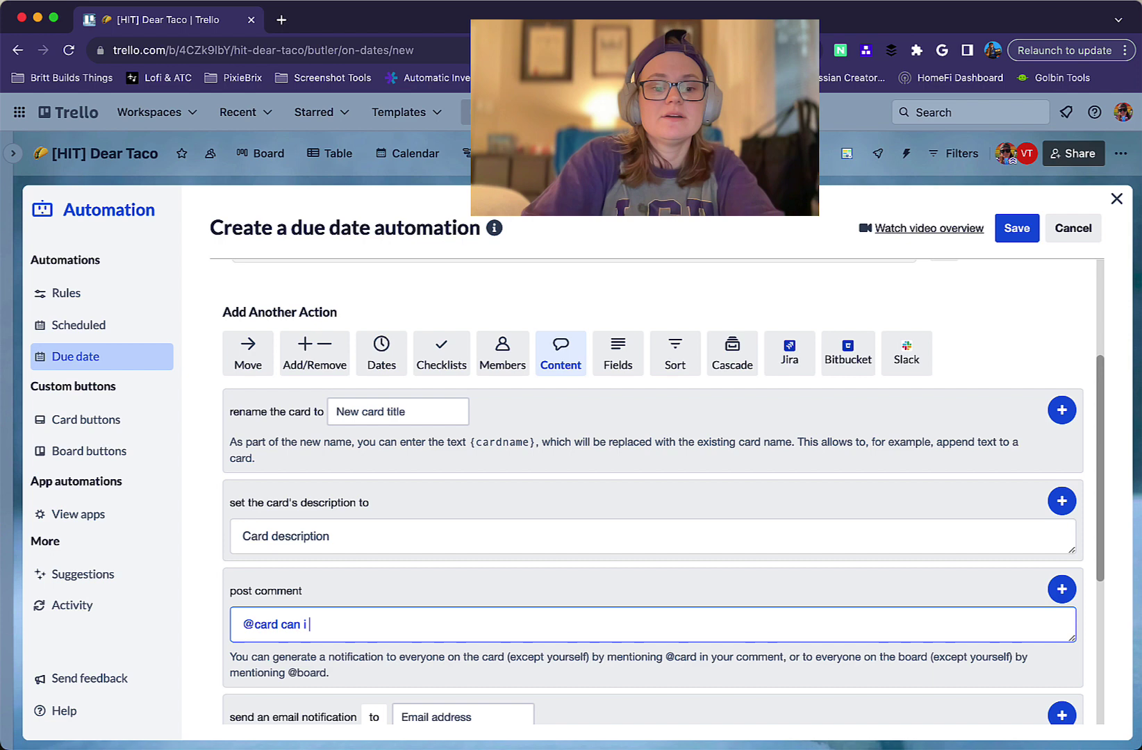
{"action": "type", "text": "get"}
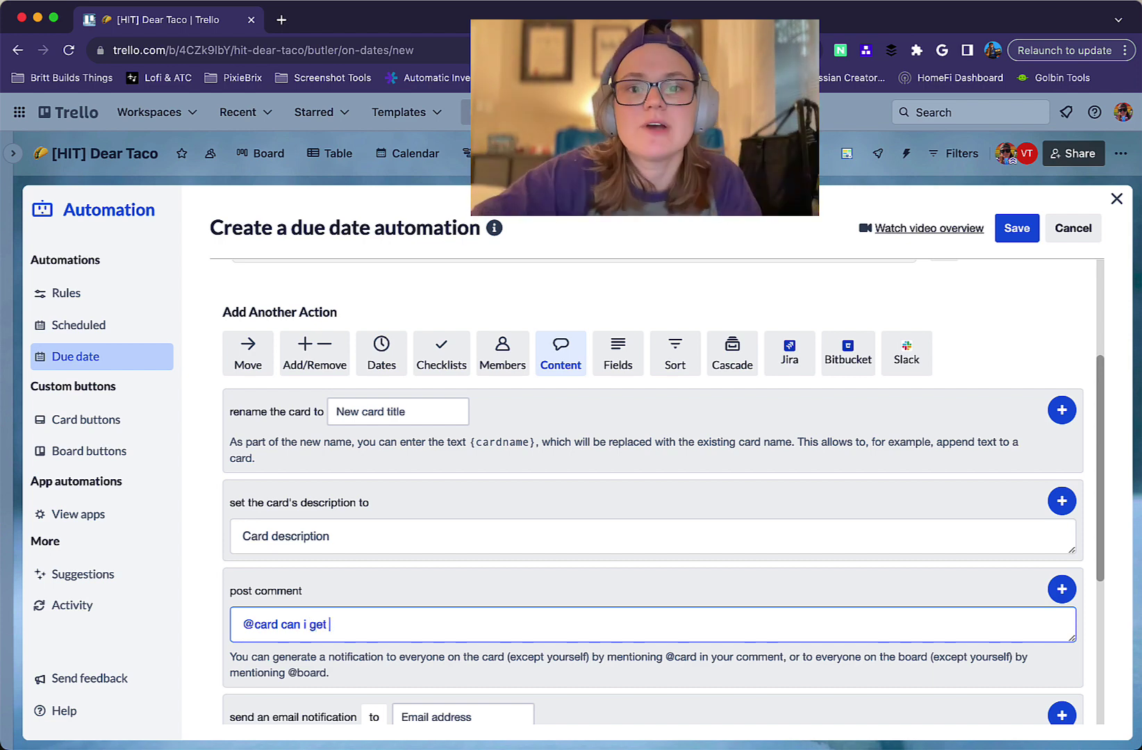
{"action": "scroll", "coordinate": [358, 646], "scroll_direction": "down", "scroll_amount": 3}
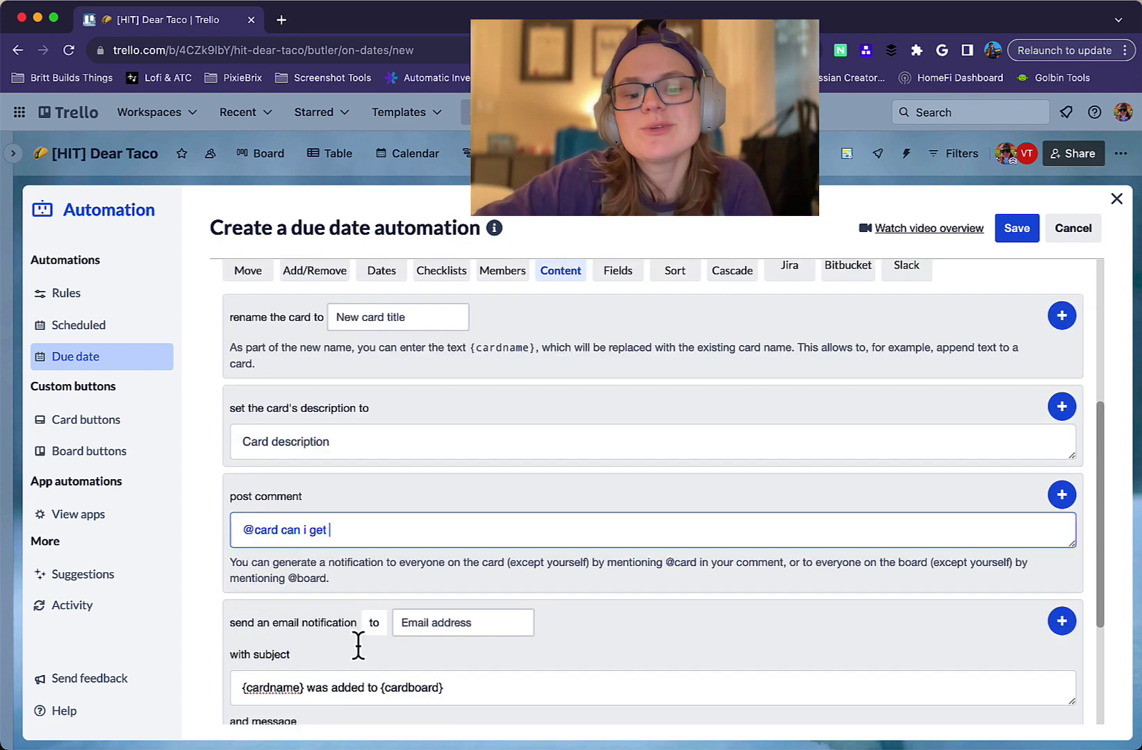
{"action": "scroll", "coordinate": [513, 515], "scroll_direction": "up", "scroll_amount": 3}
{"action": "scroll", "coordinate": [513, 508], "scroll_direction": "up", "scroll_amount": 2}
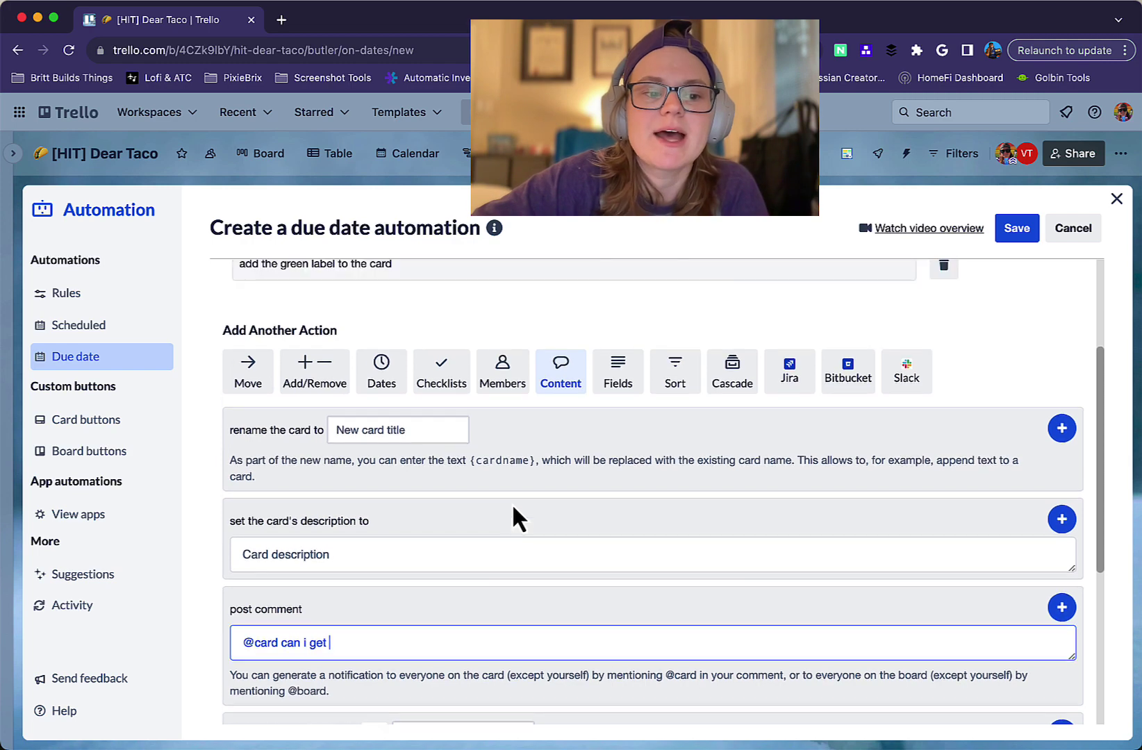
{"action": "scroll", "coordinate": [512, 514], "scroll_direction": "up", "scroll_amount": 3}
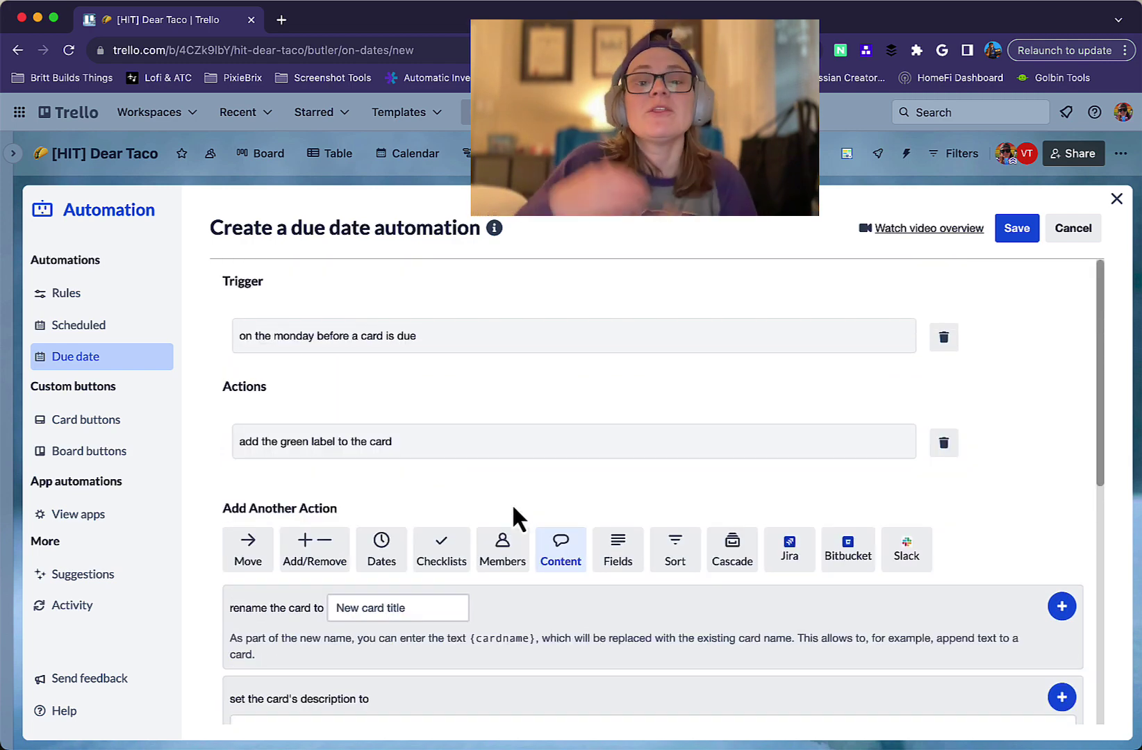